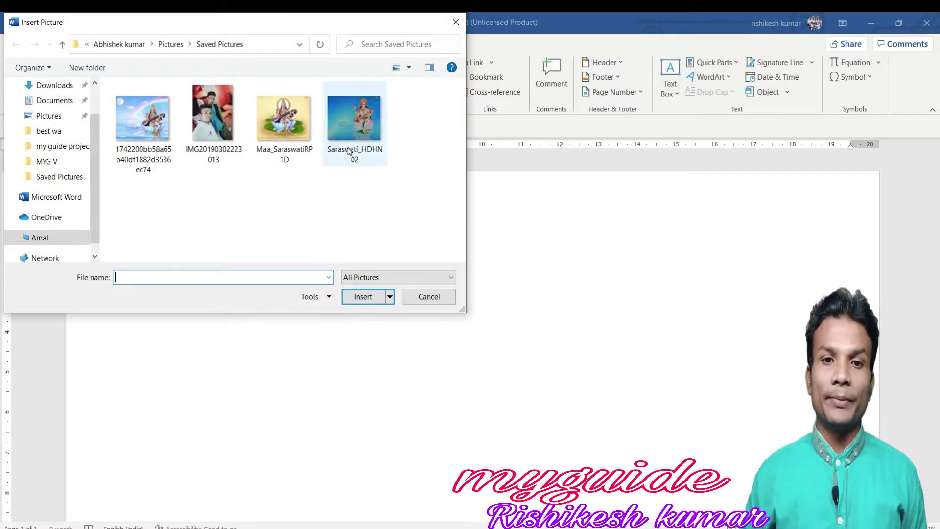
- Insert the Saraswati_HDHN02 picture and resize it to 7.01 cm by 10.51 cm
left_click(355, 153)
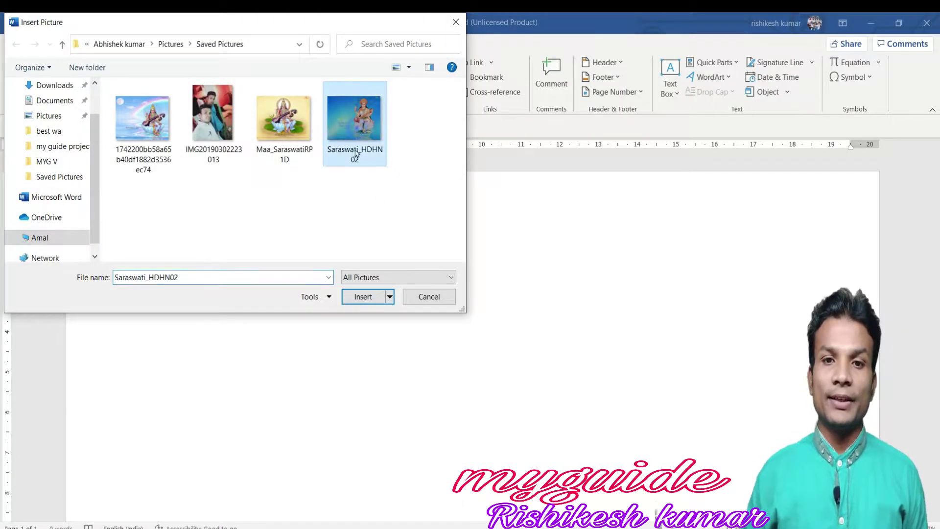
left_click(362, 296)
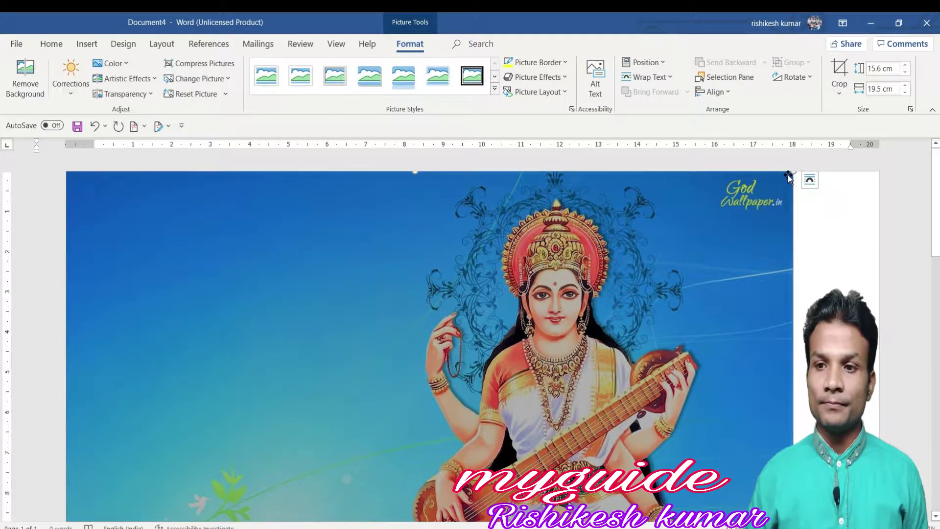
mouse_move(793, 171)
left_mouse_down()
mouse_move(417, 330)
mouse_move(319, 321)
left_mouse_up()
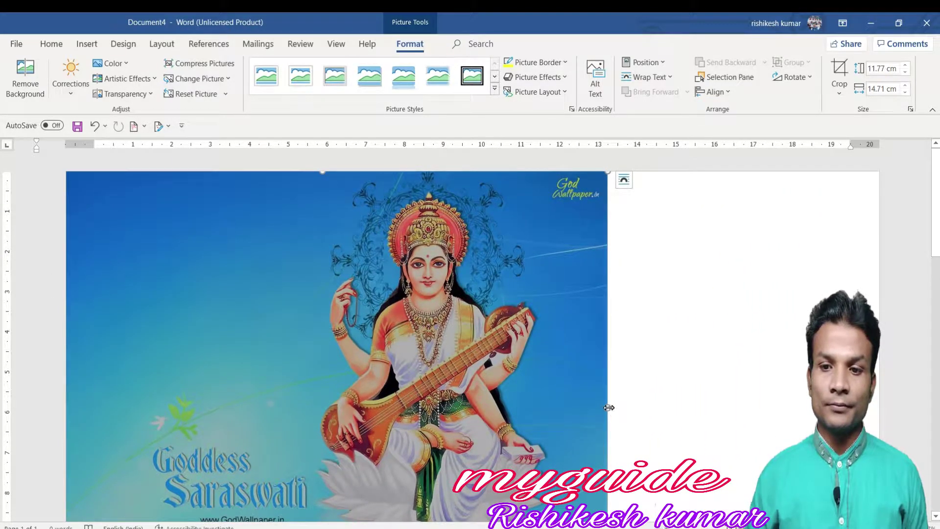
left_click_drag(608, 407, 445, 374)
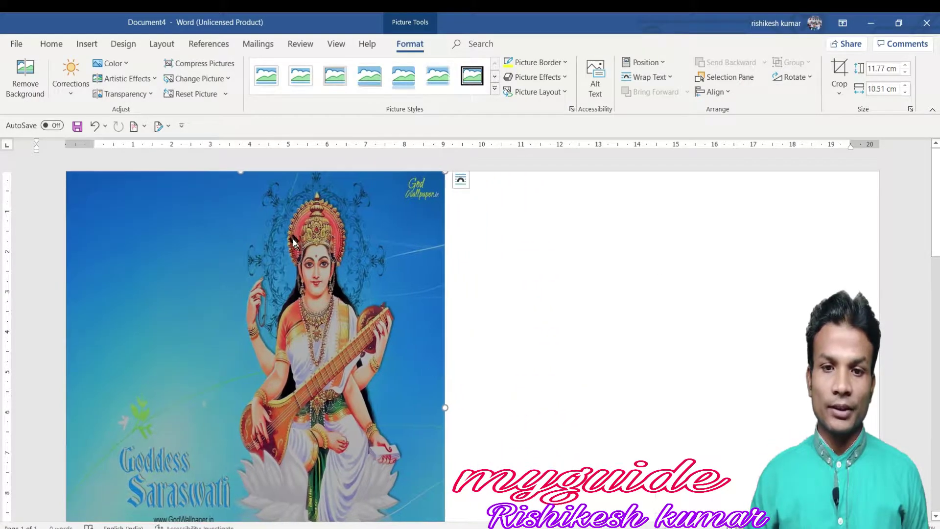
left_click_drag(240, 171, 229, 362)
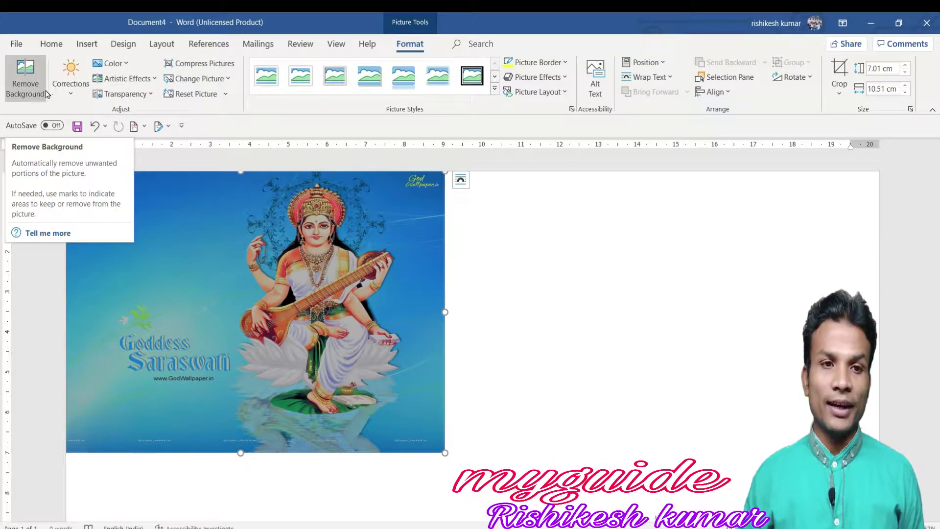
- Set Brightness +20% Contrast -20% and recolour the picture Orange, Accent color 2 Dark
left_click(70, 78)
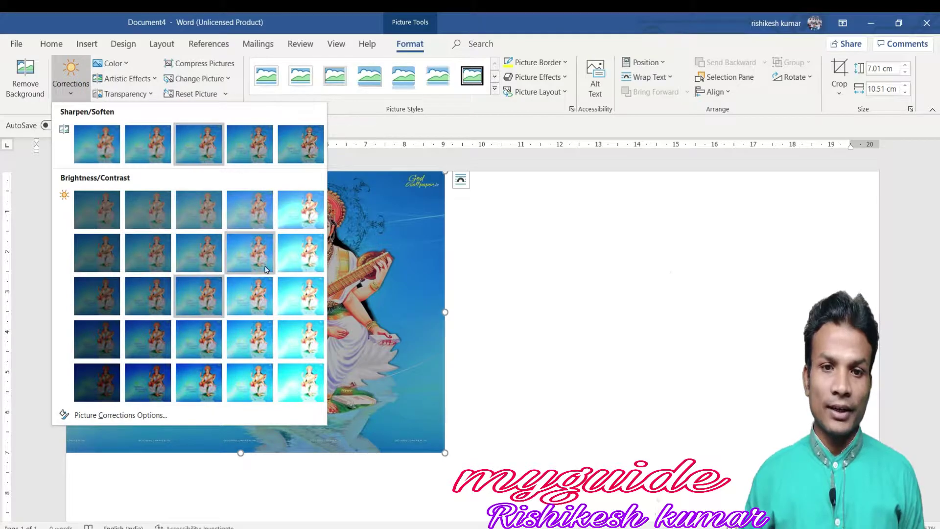
left_click(255, 248)
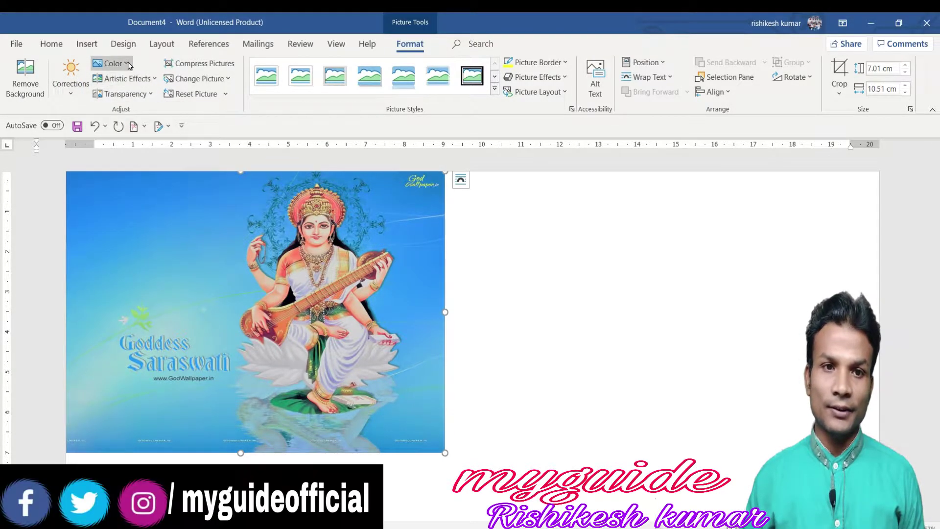
left_click(126, 64)
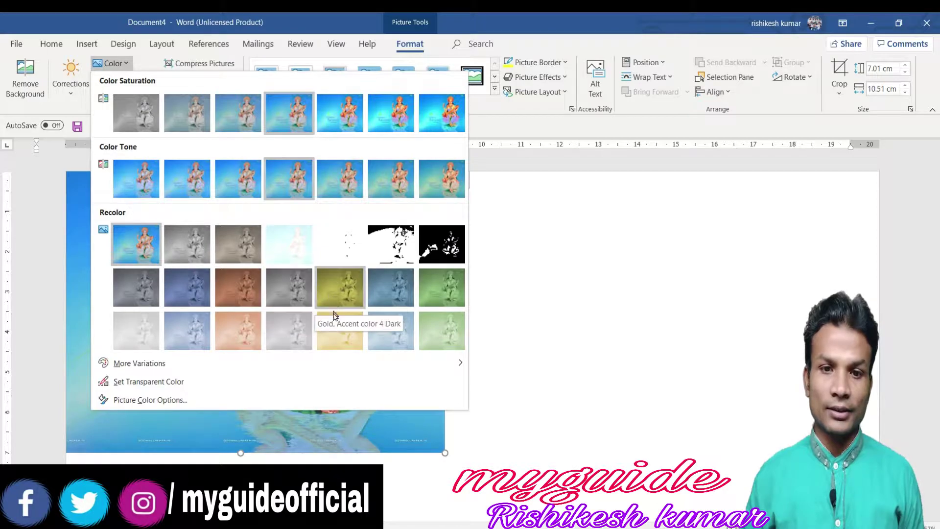
left_click(237, 287)
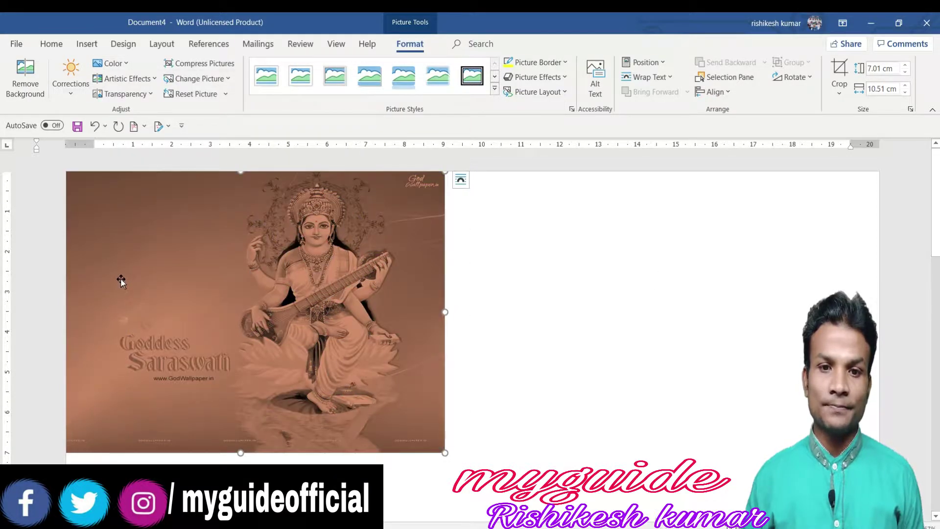
left_click(155, 81)
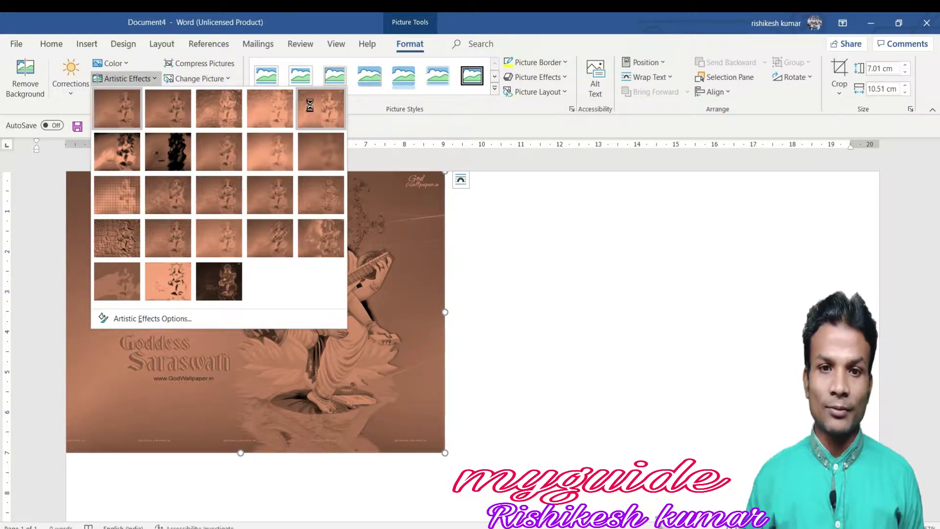
left_click(383, 232)
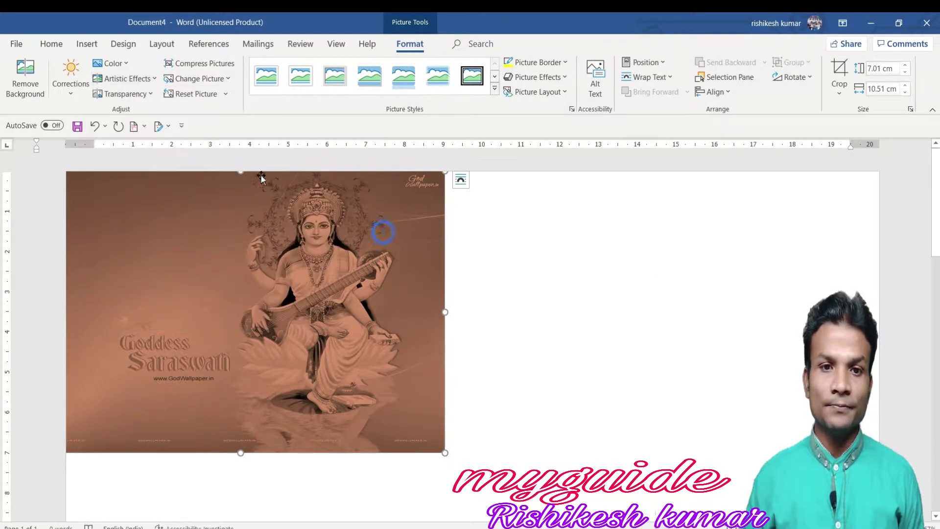
- Apply a partial transparency preset to the picture and compress it at default settings
left_click(151, 95)
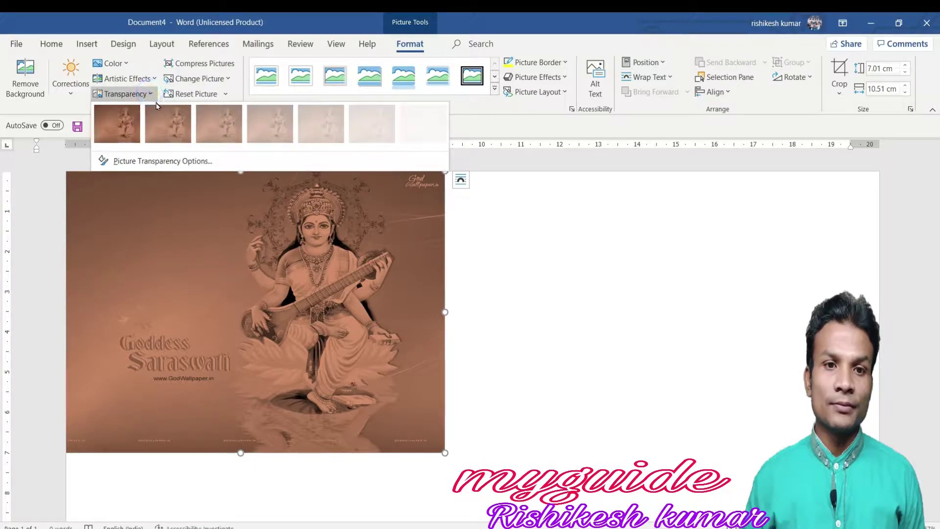
left_click(166, 161)
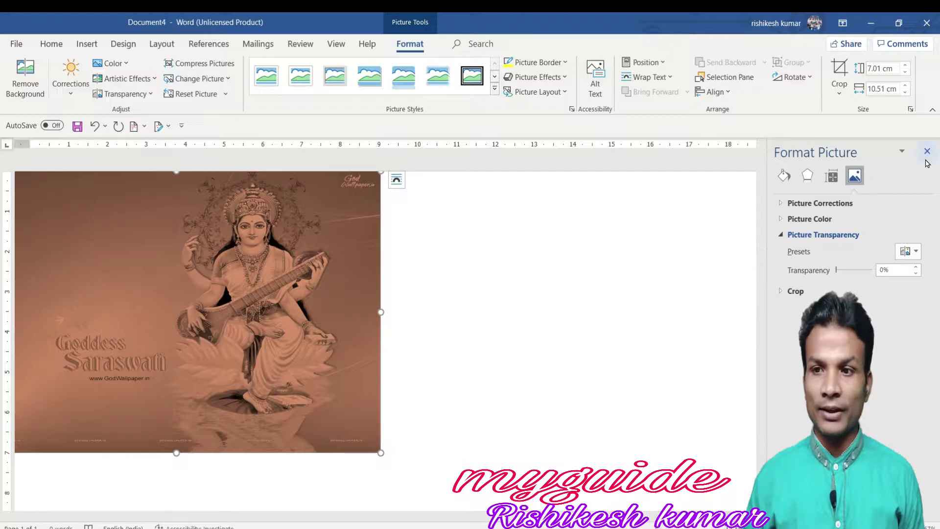
left_click(927, 151)
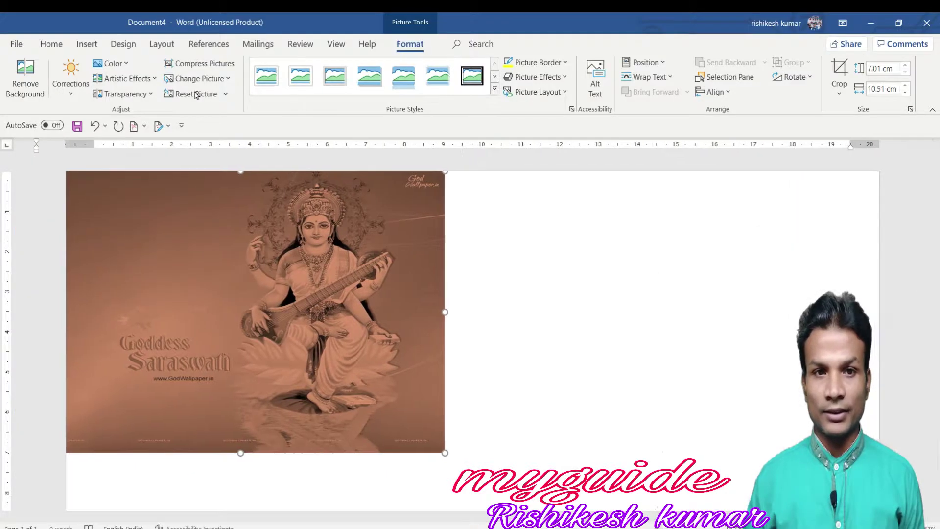
left_click(156, 103)
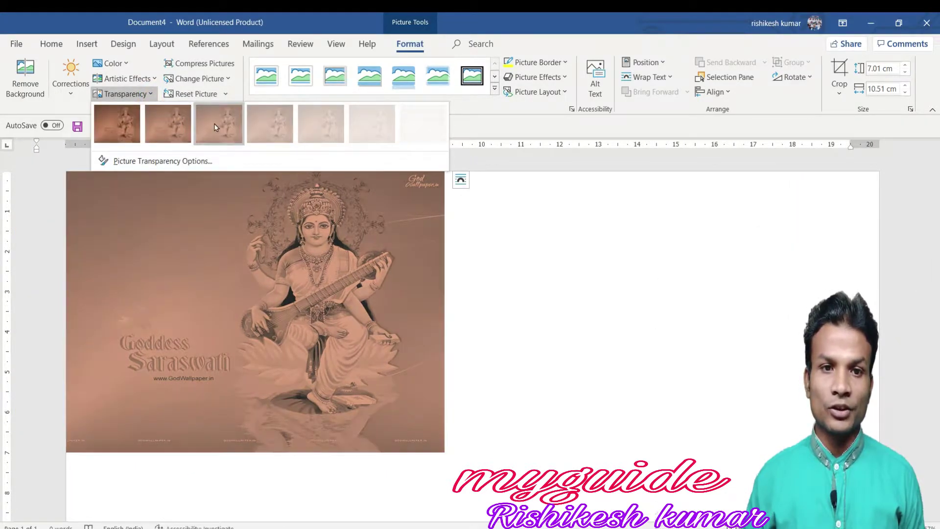
left_click(214, 123)
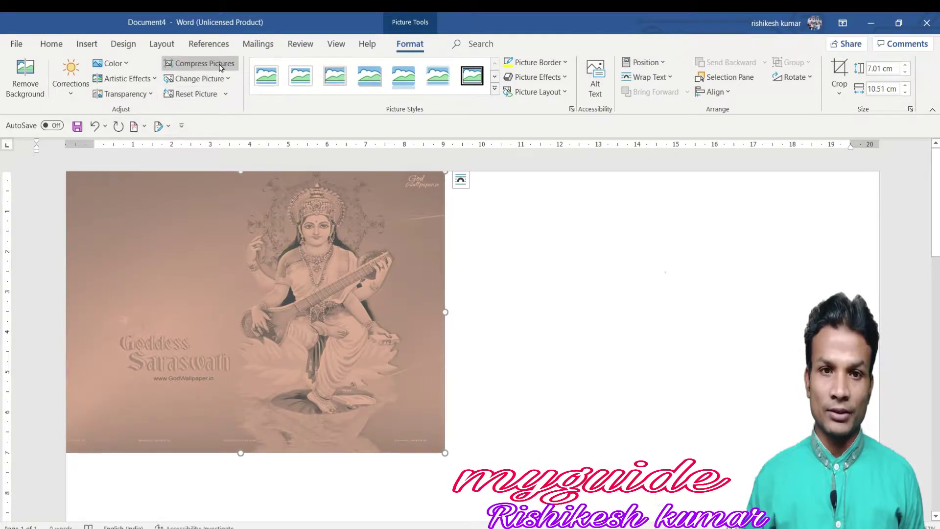
left_click(222, 67)
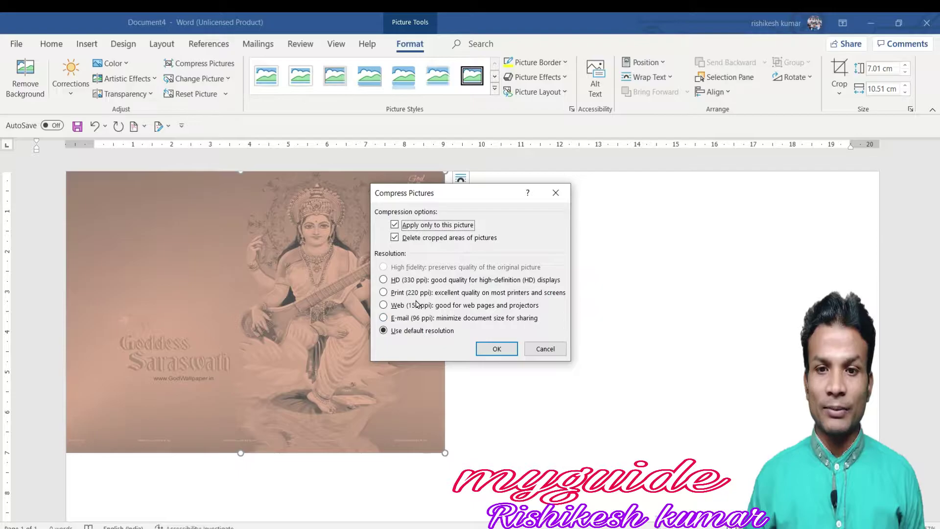
left_click(505, 352)
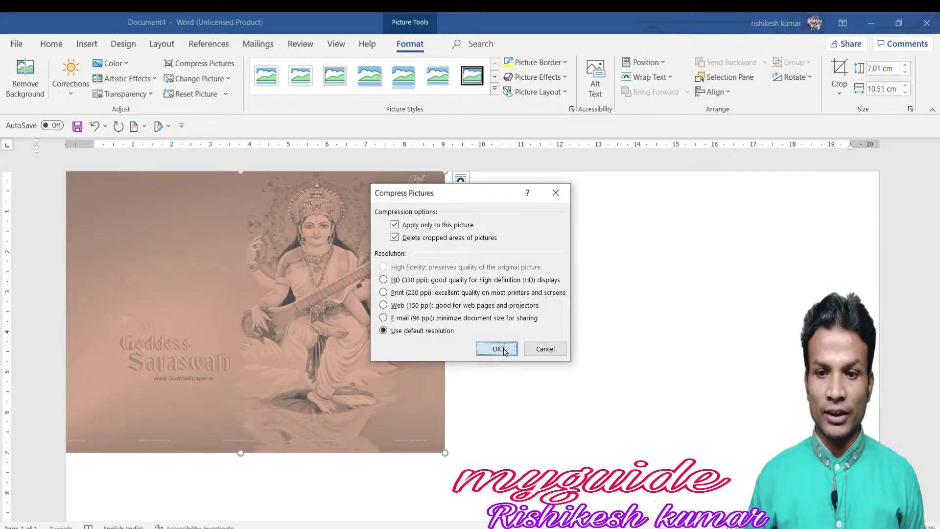
- Swap the picture for the rainbow Saraswati Mata image from Saved Pictures
left_click(227, 80)
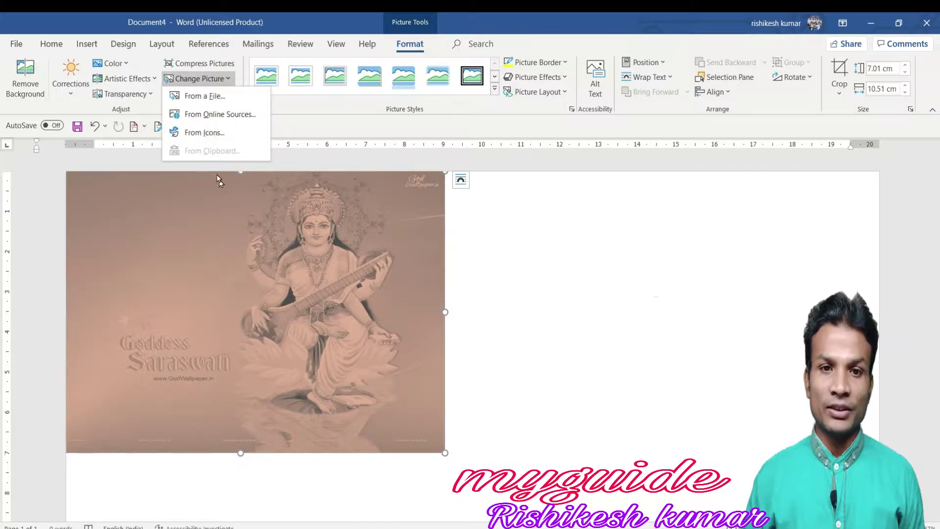
left_click(192, 98)
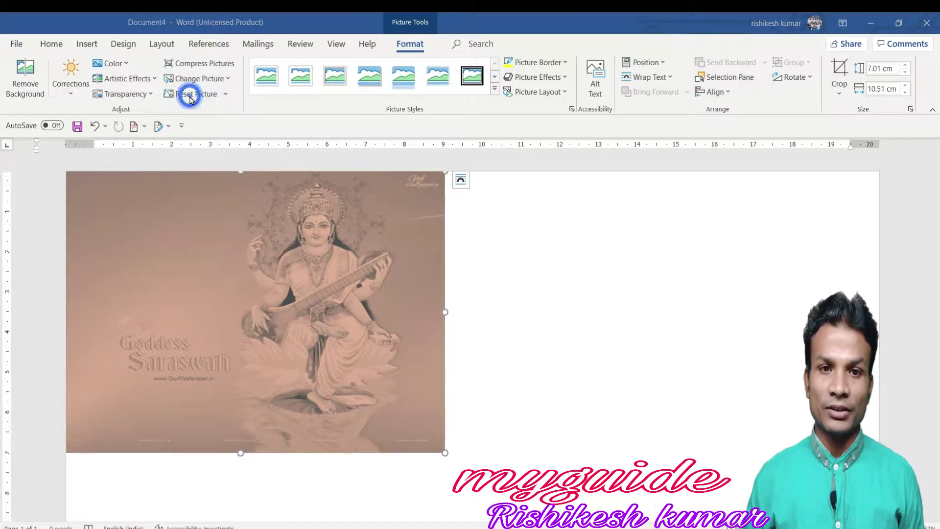
left_click(171, 117)
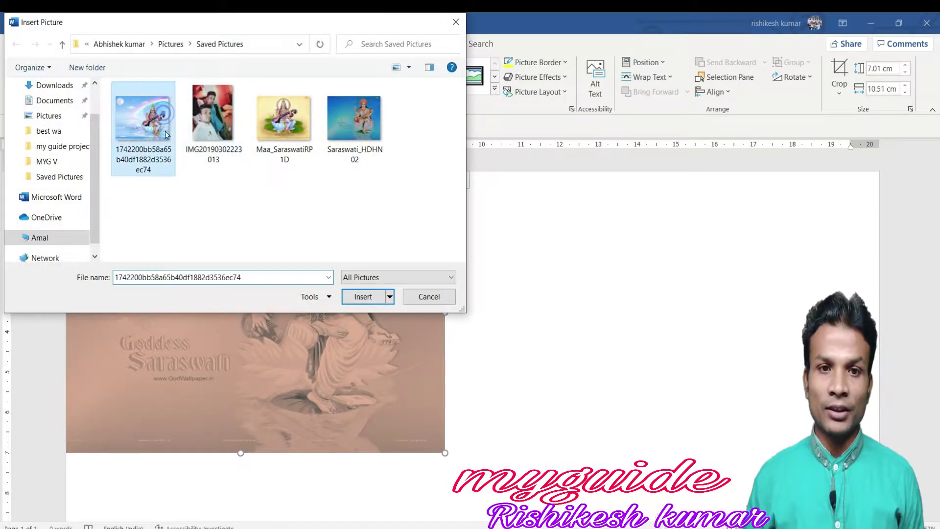
left_click(363, 296)
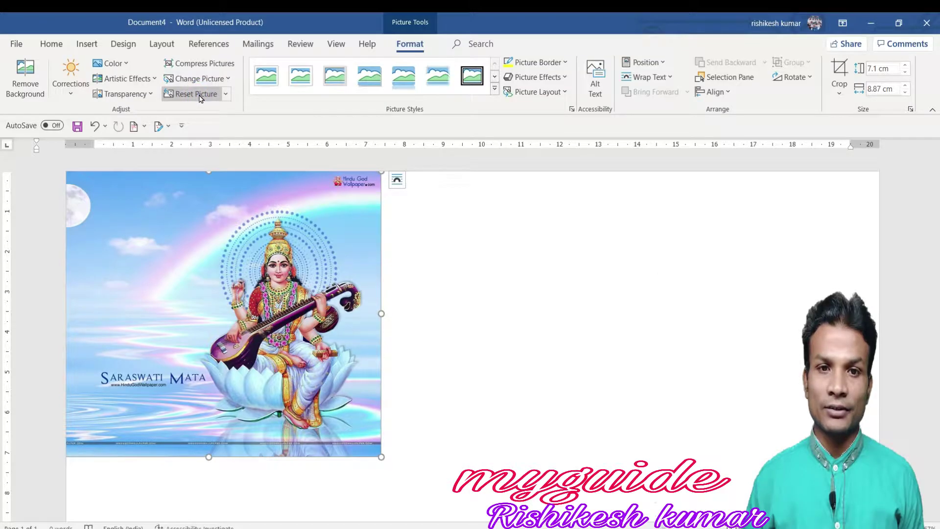
- Keep the picture's original colours and outline it with a yellow standard-colour border
left_click(127, 66)
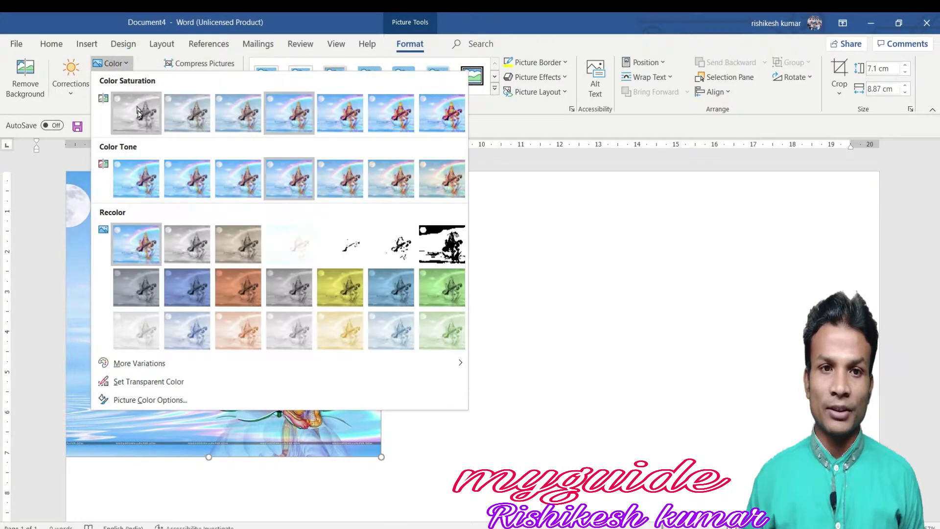
left_click(327, 296)
left_click(185, 97)
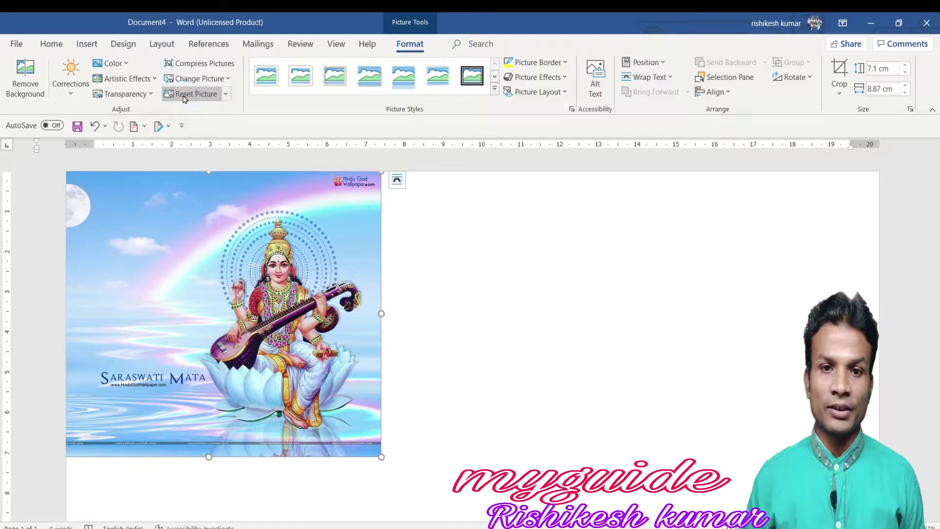
left_click(495, 88)
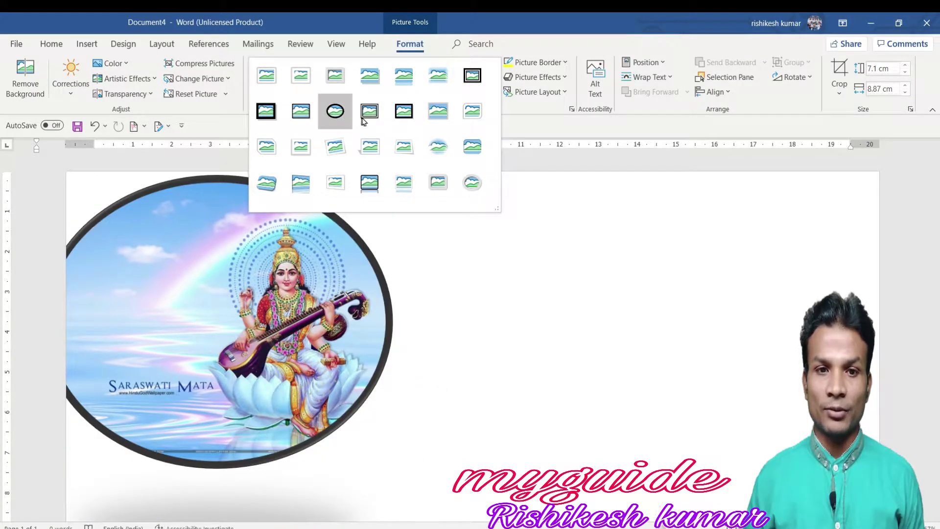
left_click(553, 221)
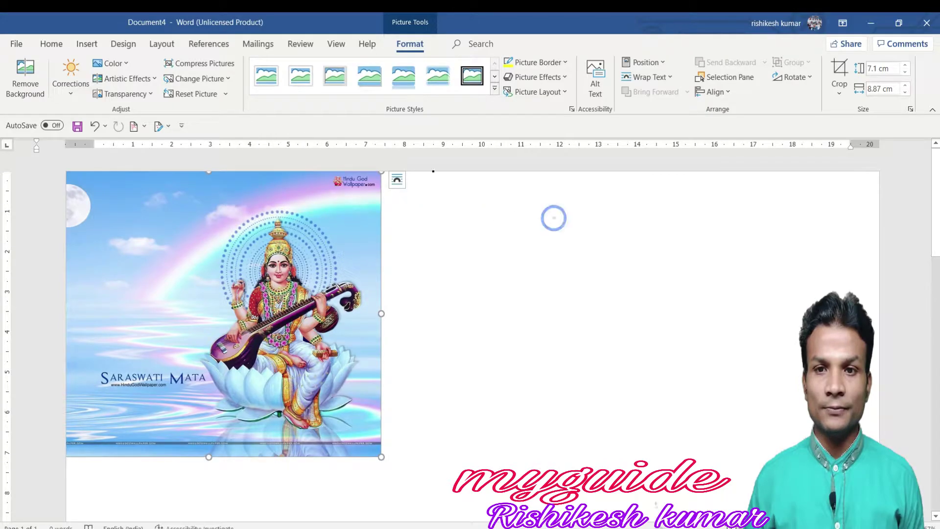
left_click(565, 62)
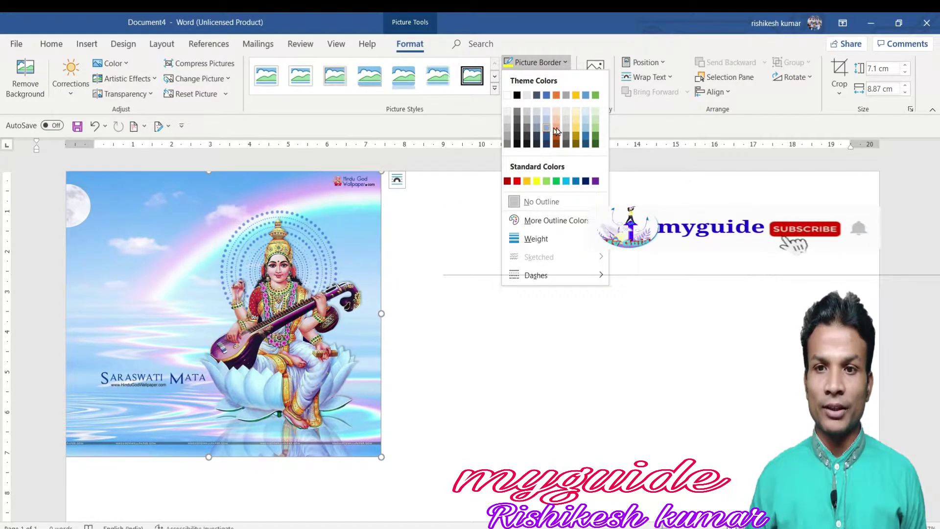
left_click(537, 181)
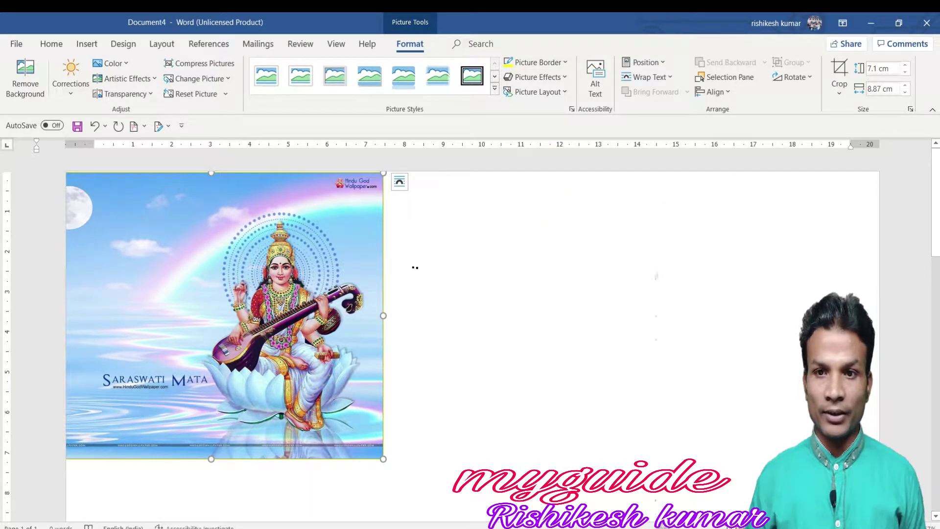
- Apply an Offset: Bottom outer shadow and an orange glow to the picture
left_click(566, 79)
mouse_move(547, 133)
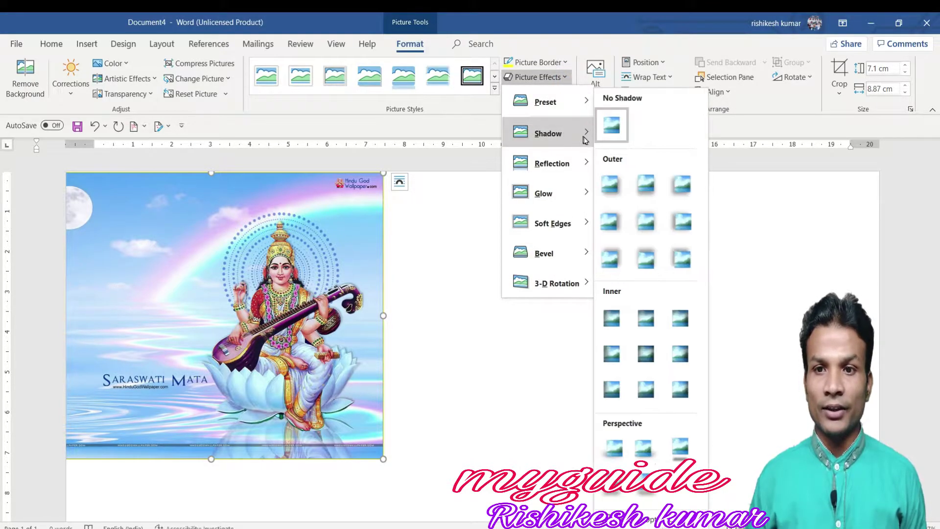
left_click(651, 196)
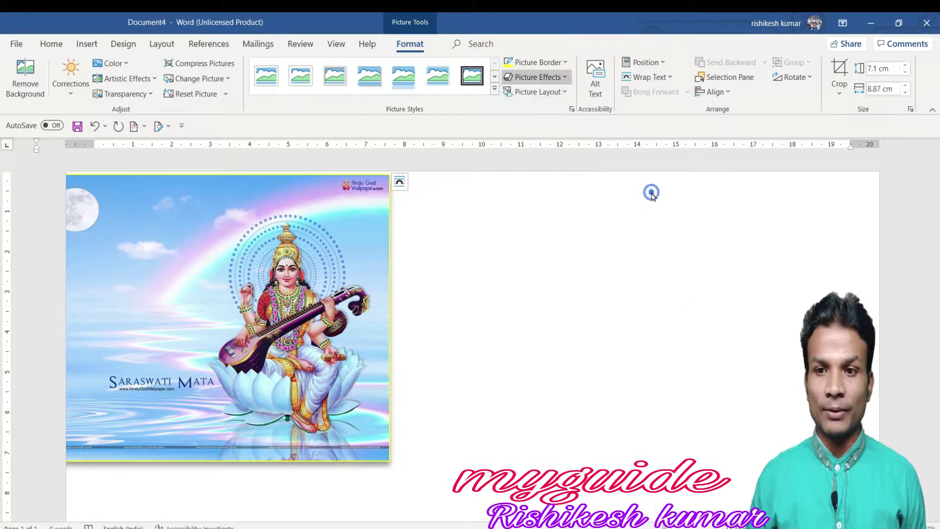
left_click(562, 79)
mouse_move(543, 193)
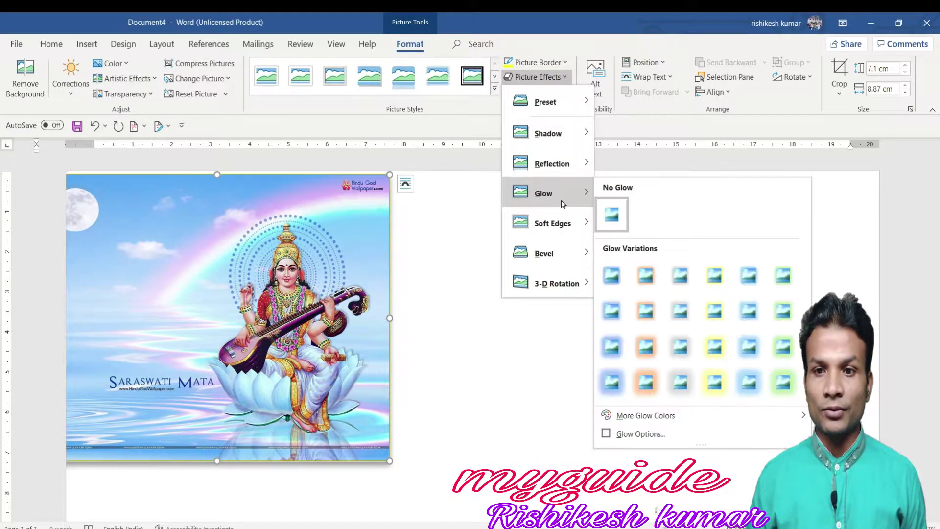
left_click(647, 270)
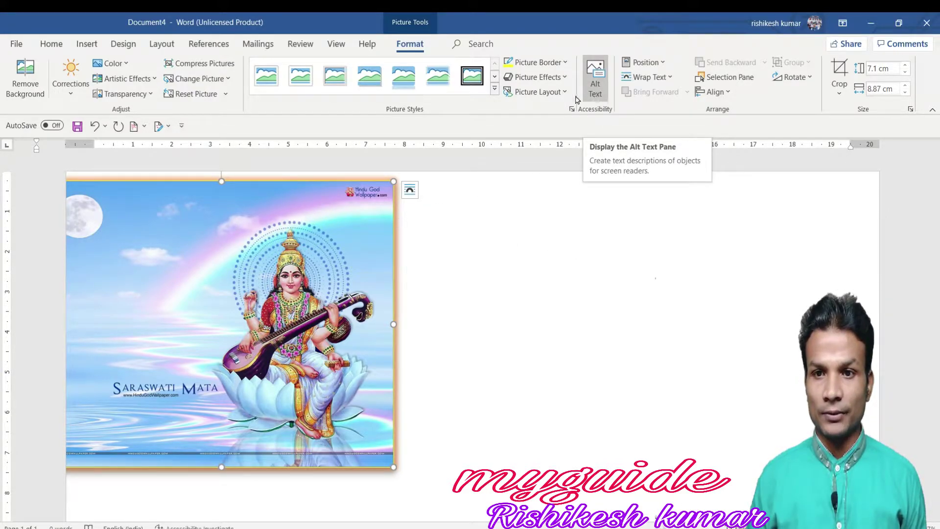
left_click(537, 92)
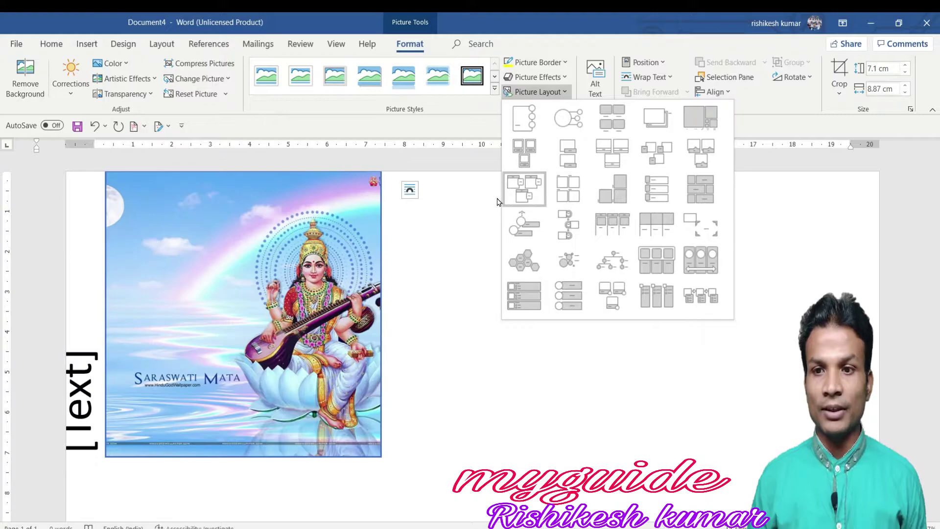
left_click(490, 202)
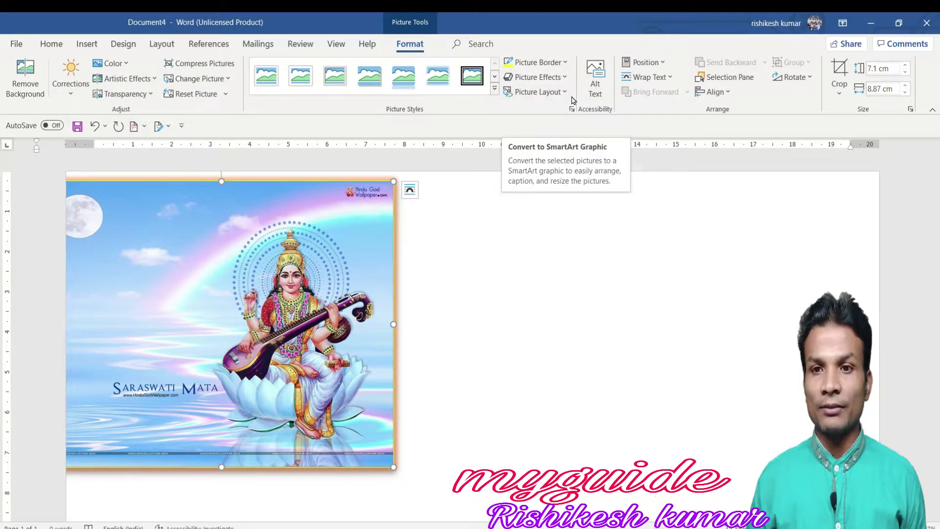
left_click(599, 98)
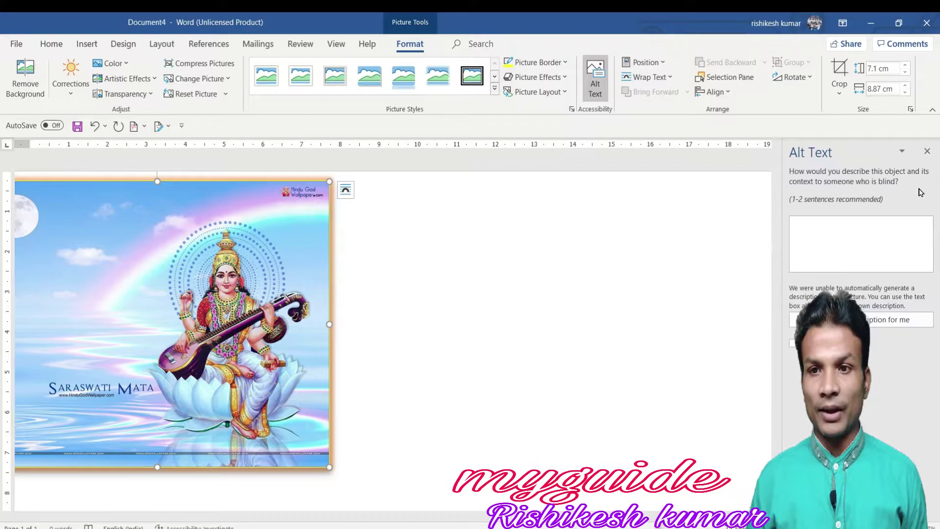
left_click(927, 152)
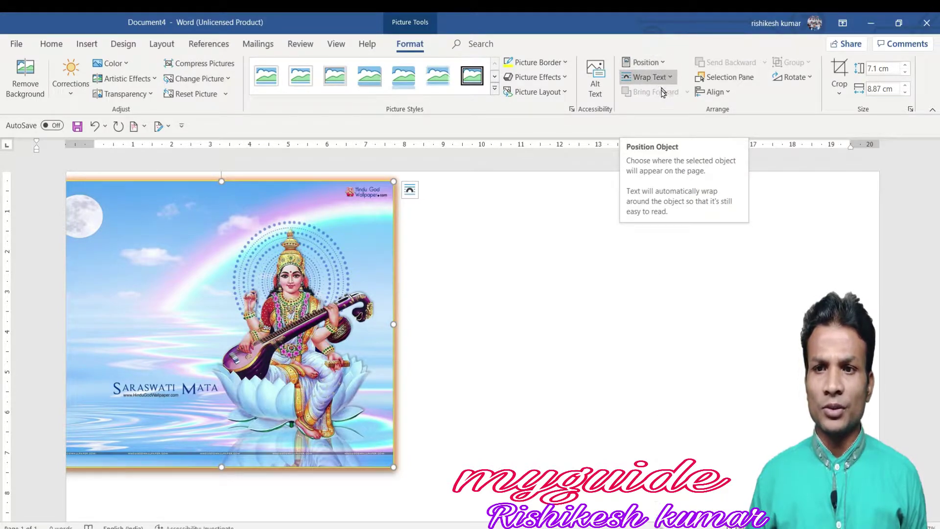
mouse_move(586, 189)
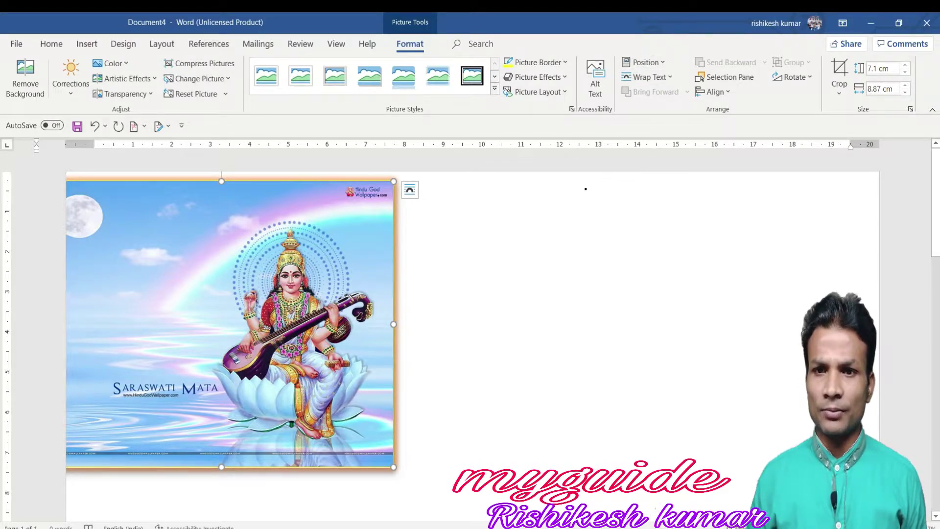
left_click(545, 203)
double_click(361, 229)
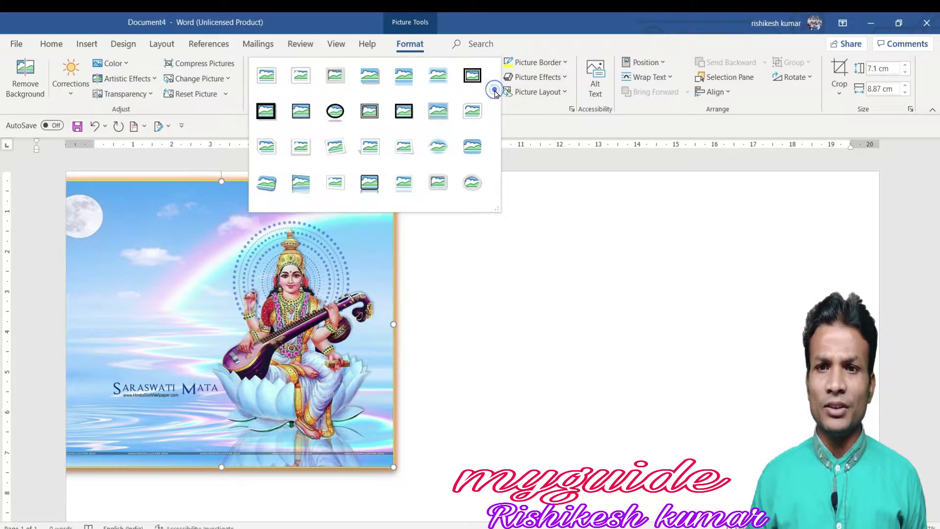
left_click(495, 88)
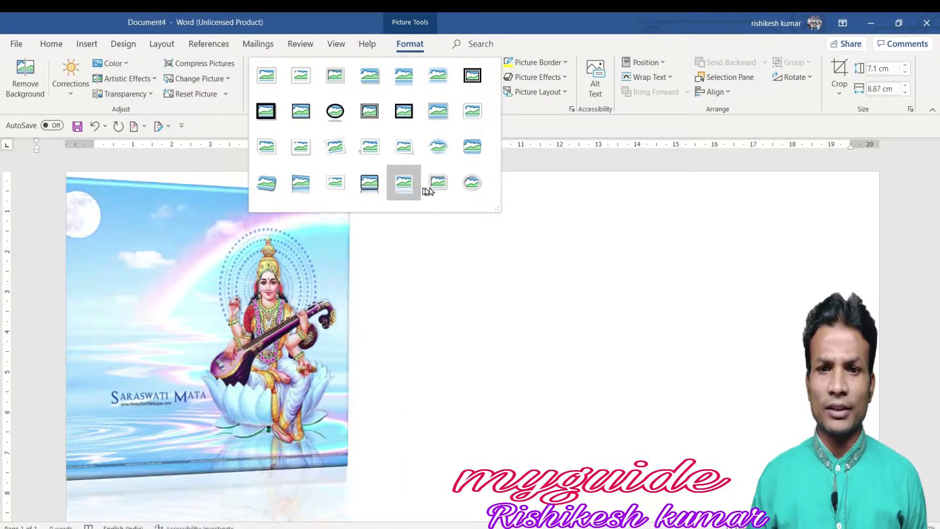
left_click(561, 176)
left_click(565, 92)
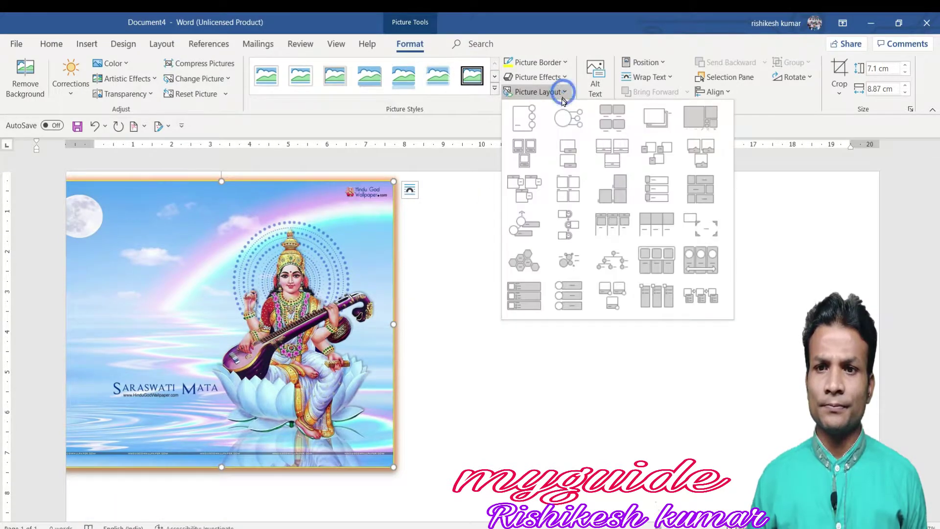
left_click(395, 225)
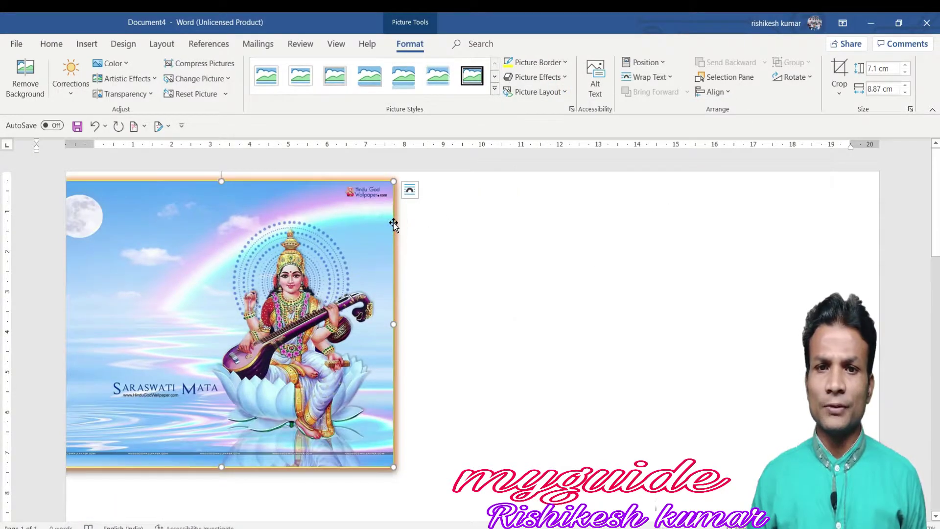
- Delete the Saraswati picture and attempt to insert an online picture
key("Delete")
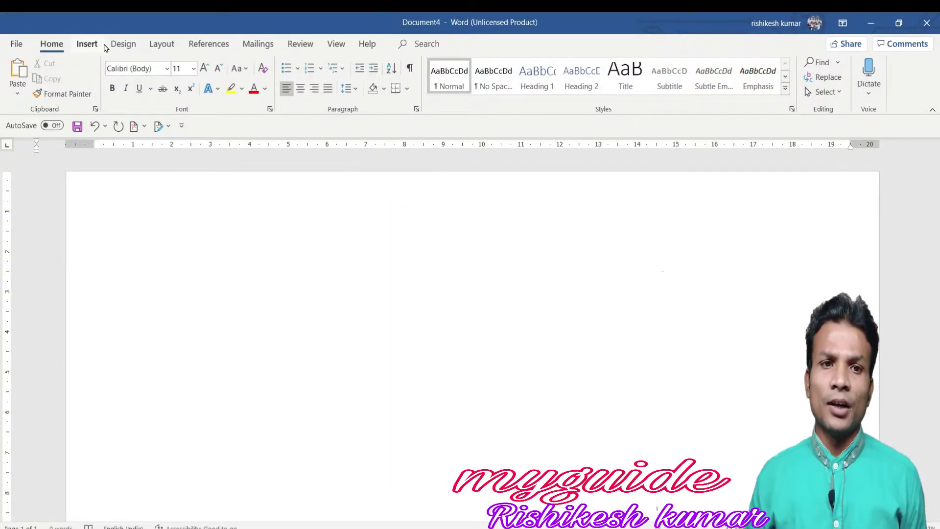
left_click(83, 47)
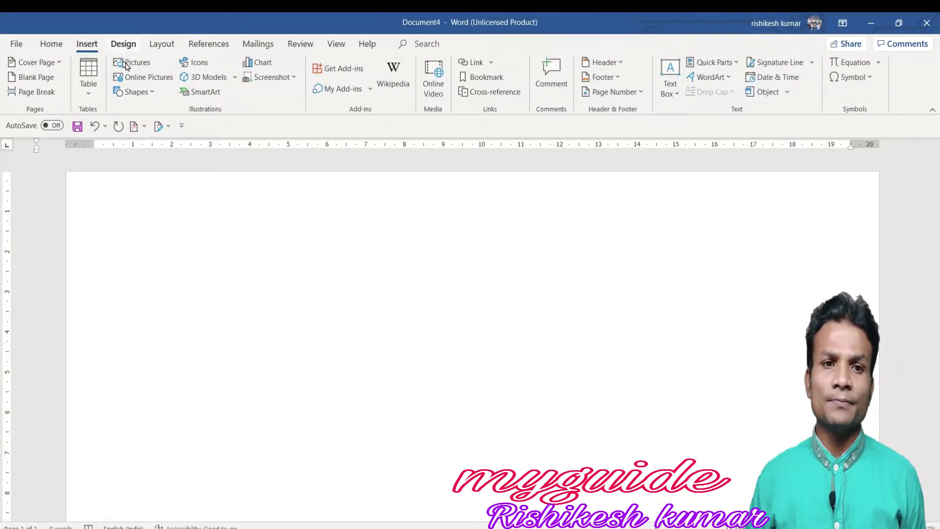
left_click(153, 81)
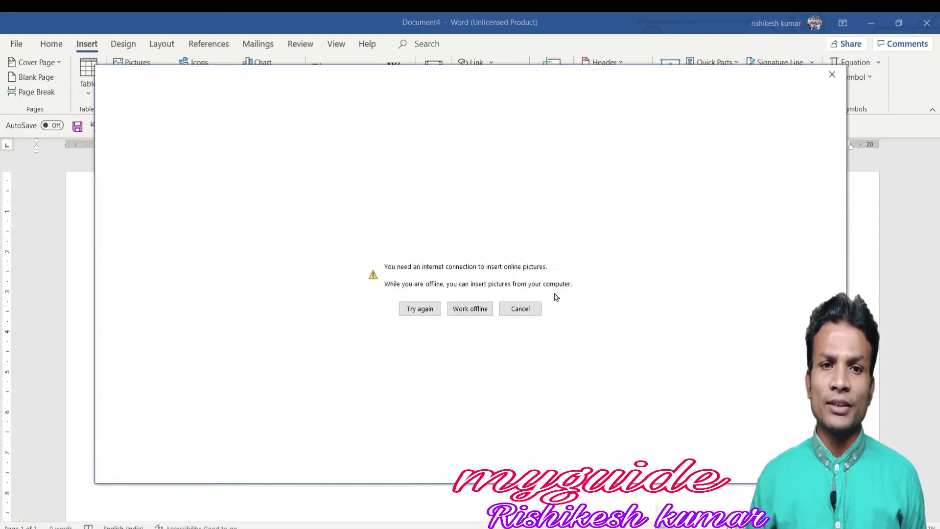
- Dismiss the no-internet warning and show the Shapes gallery
left_click(832, 74)
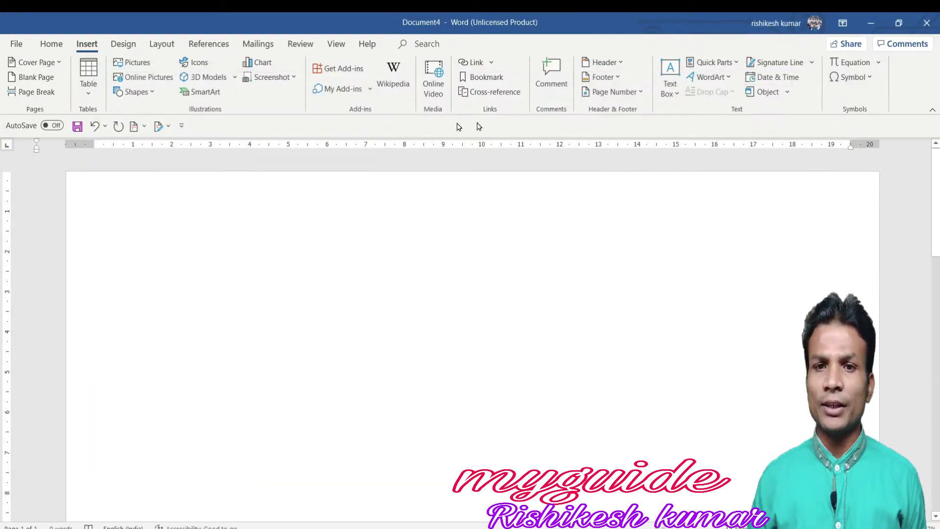
left_click(156, 95)
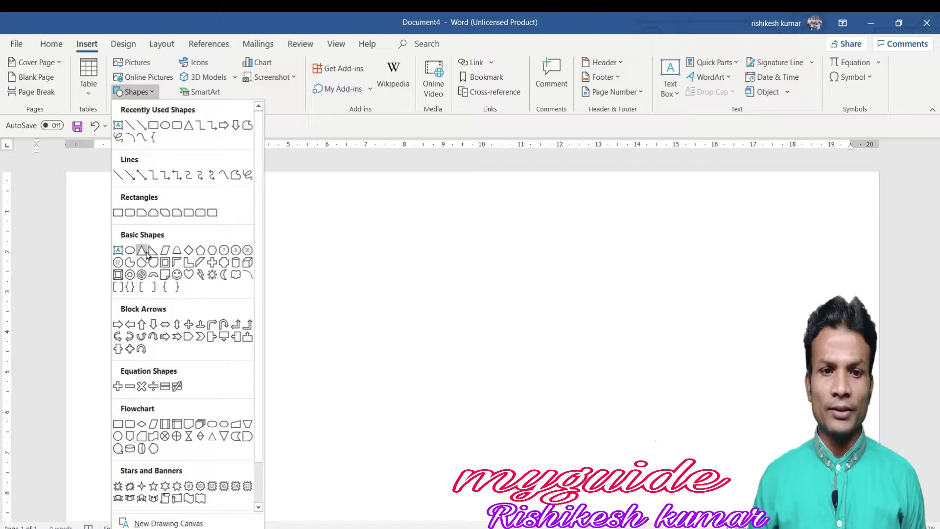
- Draw a 5.17 cm by 11.04 cm blue oval and an isosceles triangle to its right
left_click(165, 125)
left_click_drag(143, 238, 572, 446)
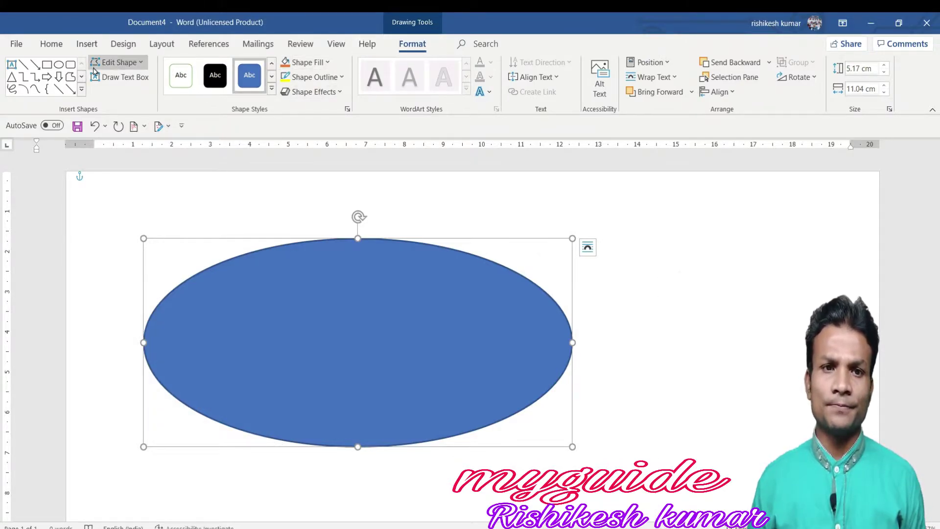
left_click(81, 91)
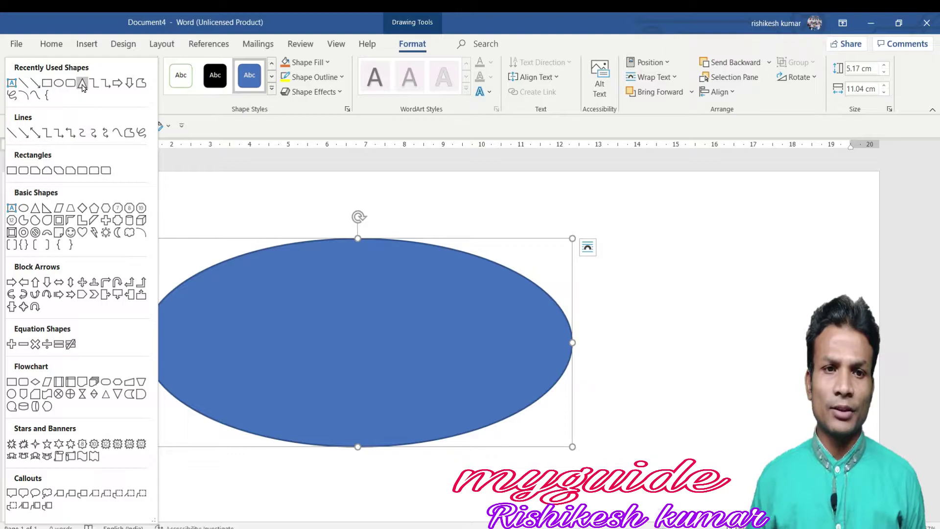
left_click(82, 84)
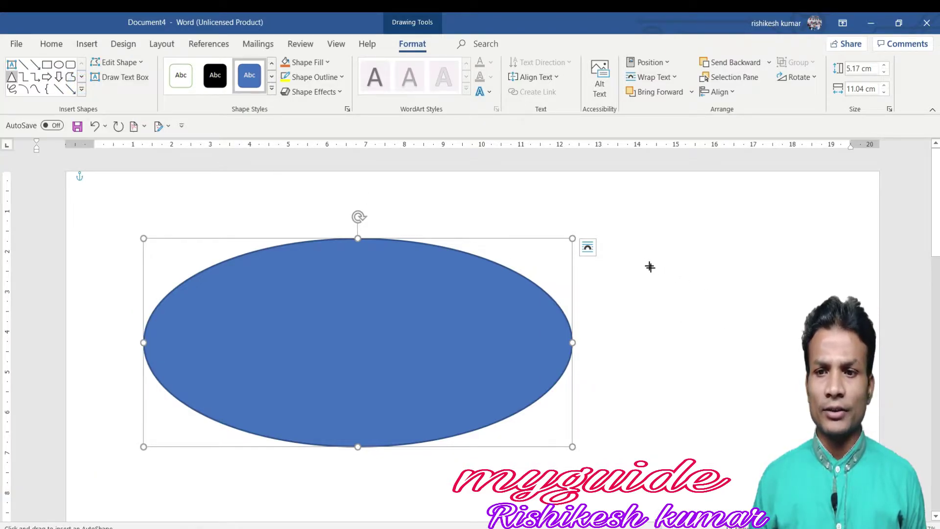
left_click_drag(649, 267, 795, 400)
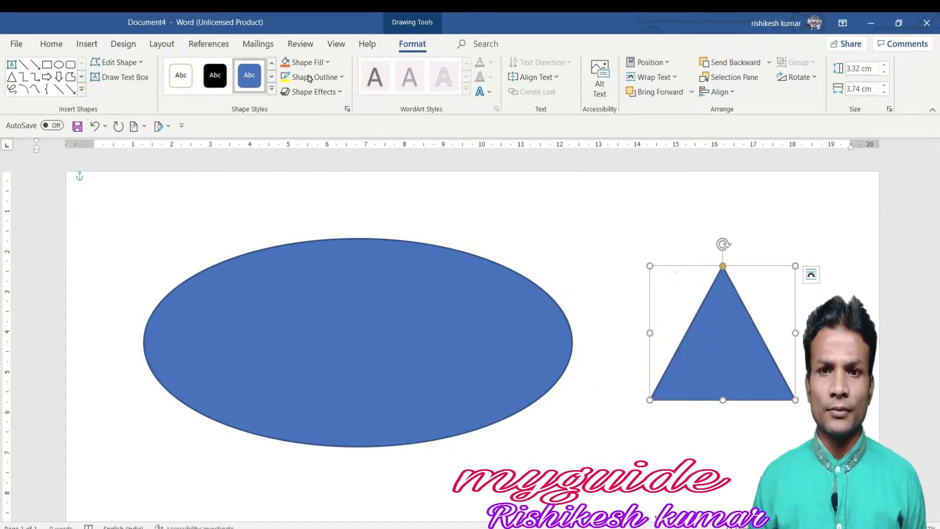
left_click(283, 243)
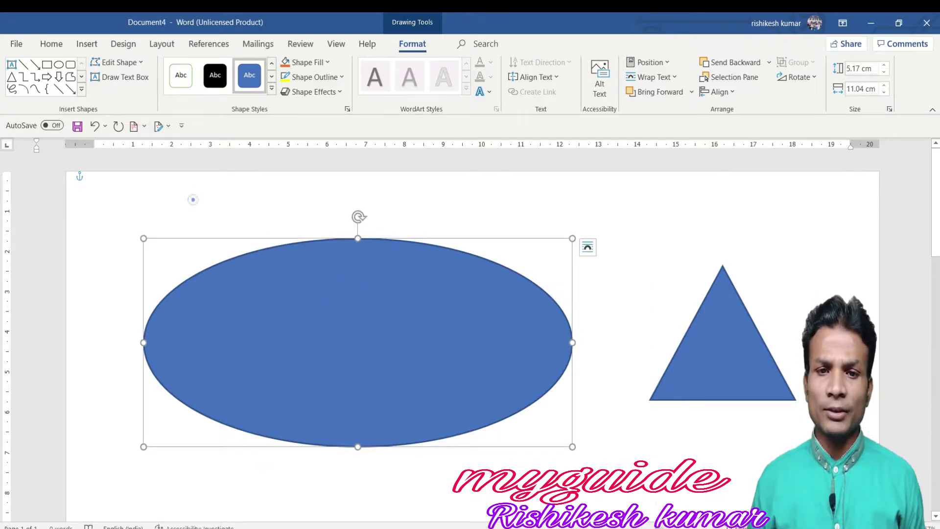
left_click(192, 199)
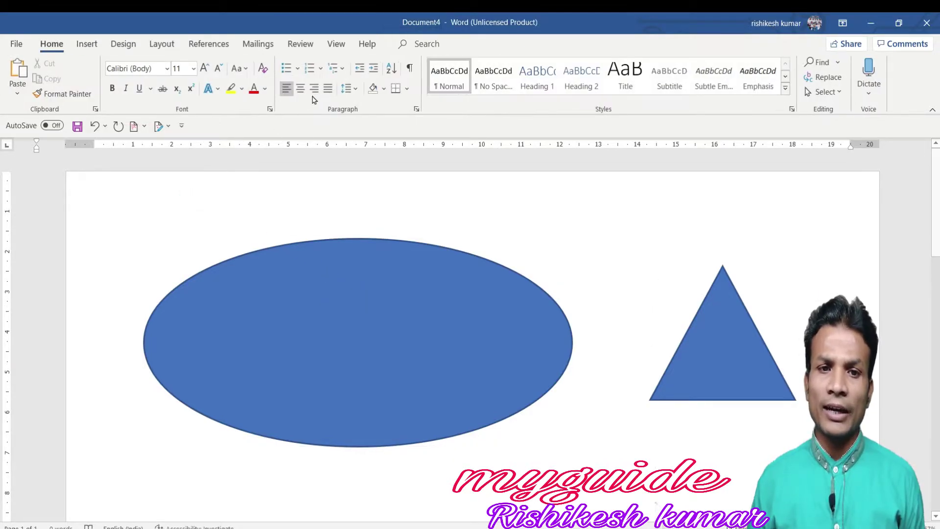
- Change the oval into a Snip Diagonal Corner Rectangle
left_click(281, 331)
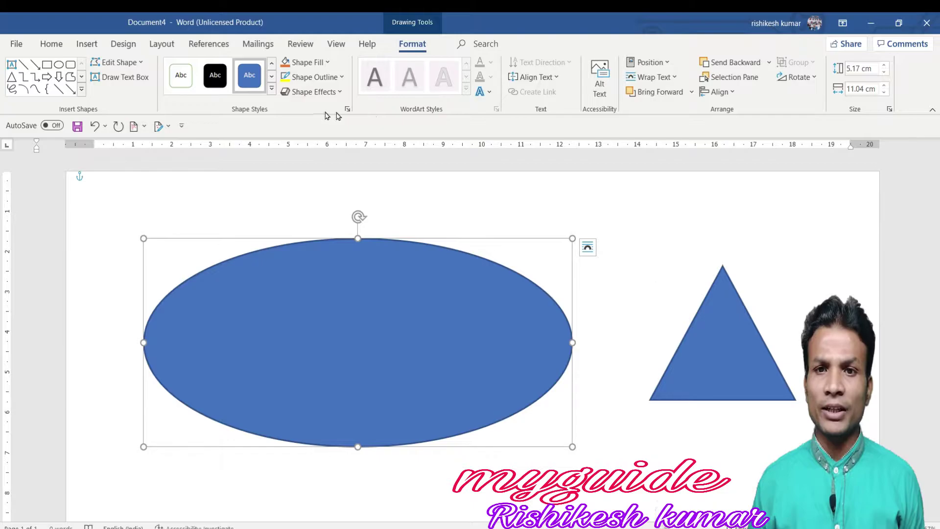
left_click(142, 63)
mouse_move(135, 79)
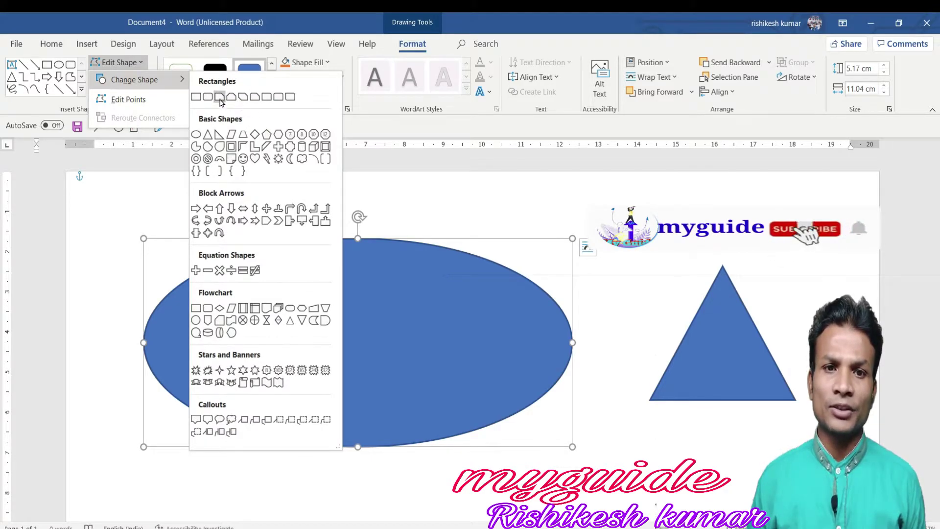
left_click(241, 98)
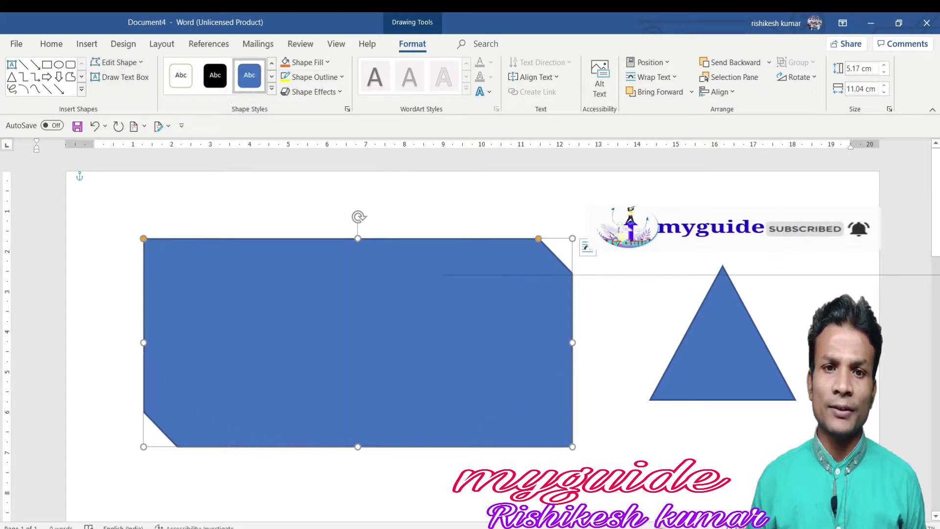
- Browse Shape Styles and Shape Fill colours for the shape without applying any
left_click(272, 91)
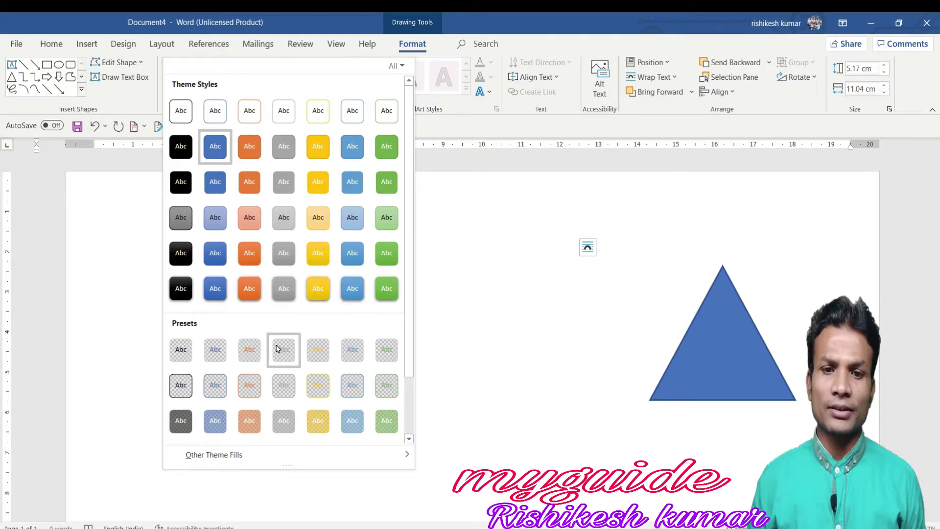
left_click(465, 264)
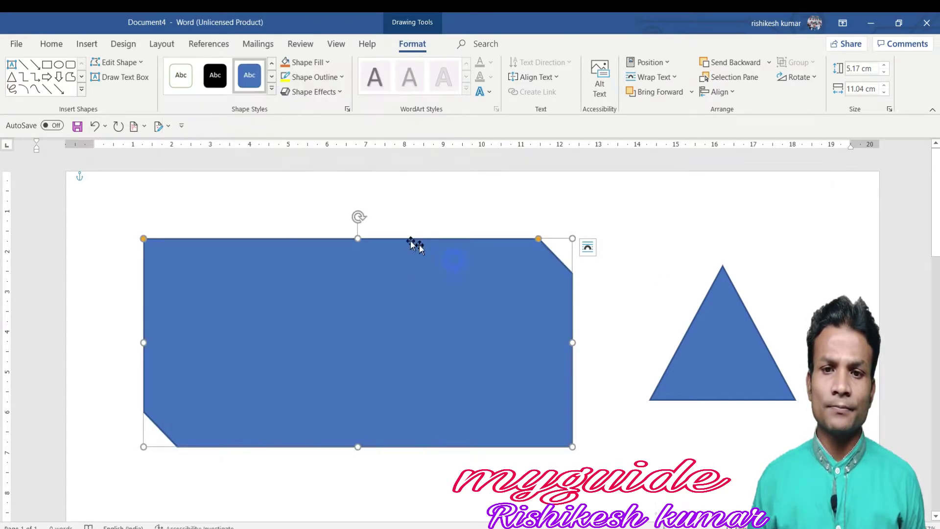
left_click(327, 63)
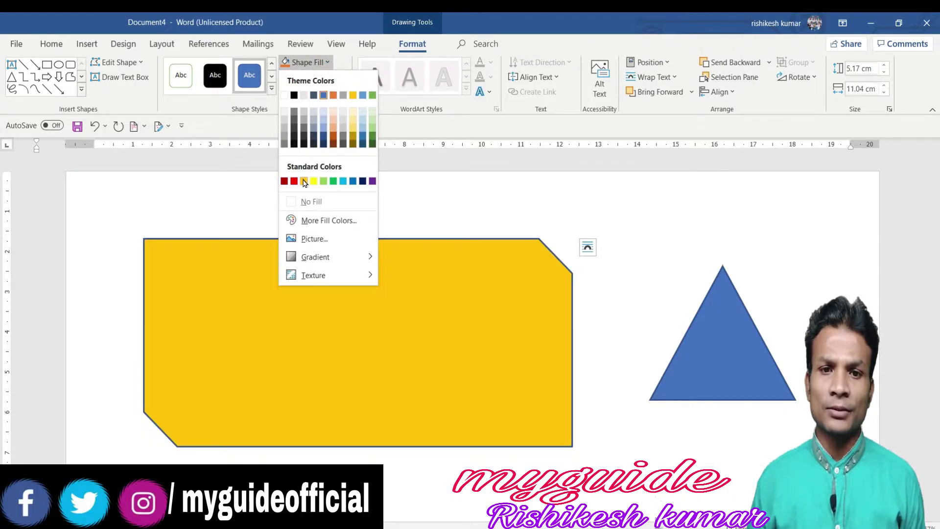
left_click(348, 56)
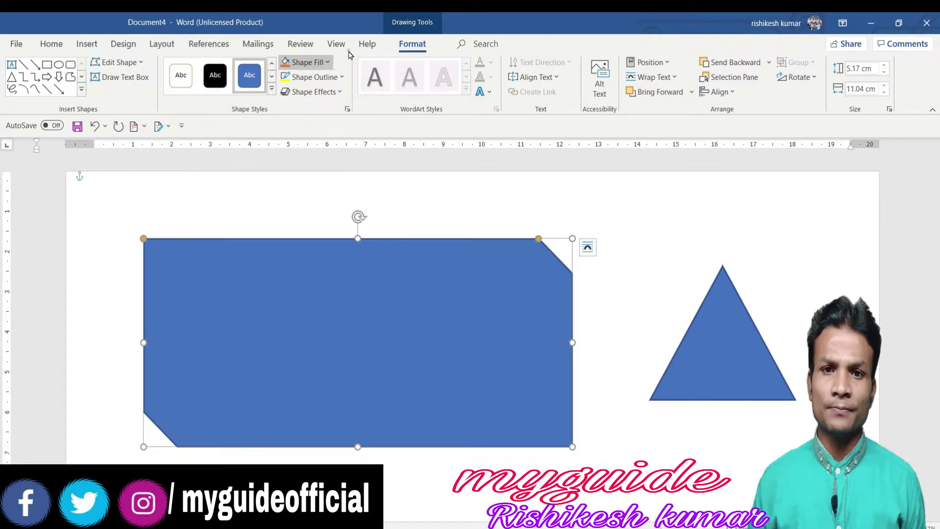
left_click(337, 43)
left_click(410, 45)
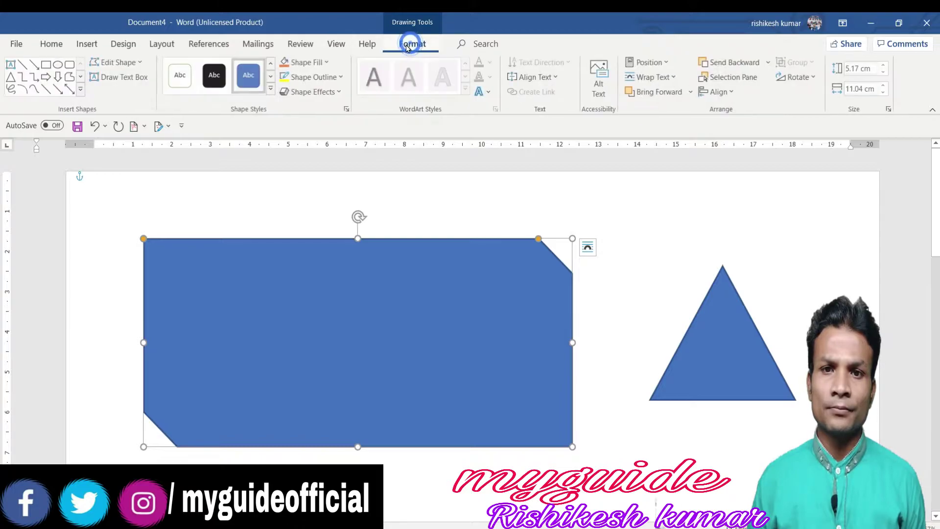
left_click(326, 63)
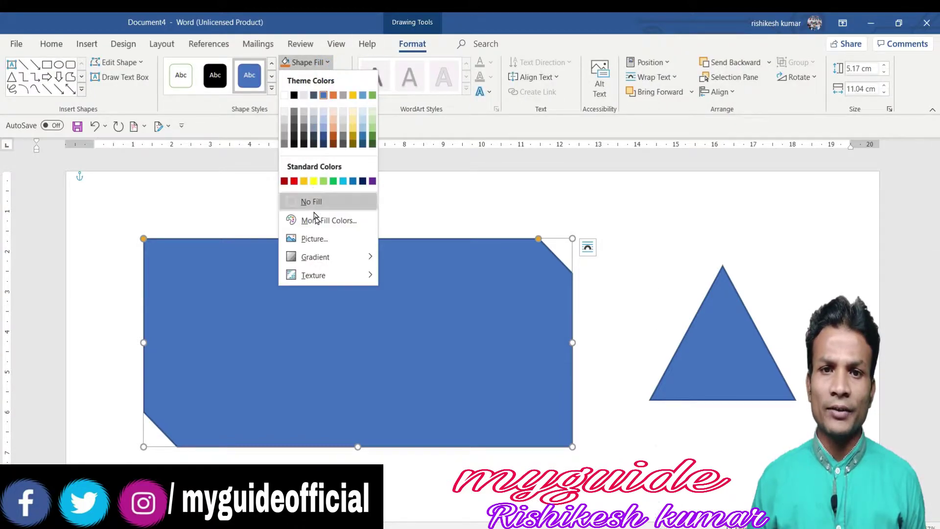
- Fill the snipped rectangle with the Maa_SaraswatiRP1D image from file and nudge it up-left
left_click(317, 239)
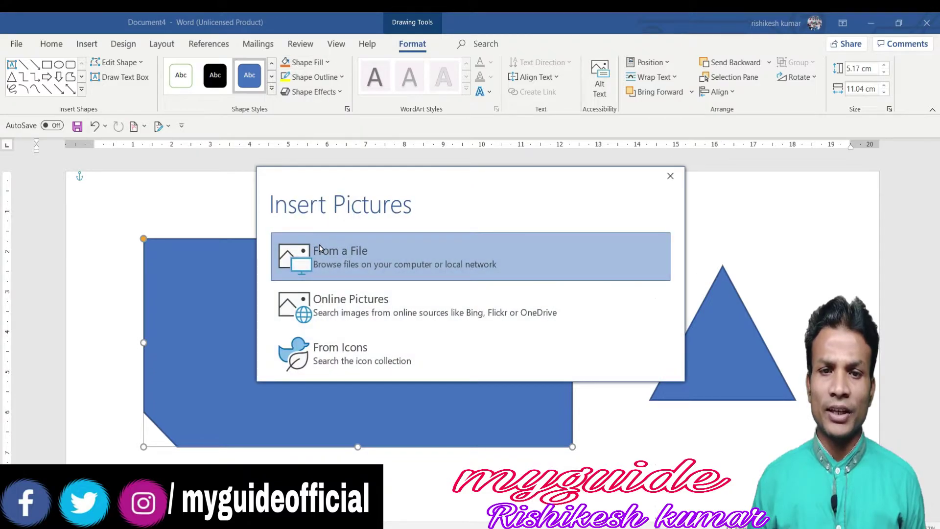
left_click(319, 248)
left_click(351, 121)
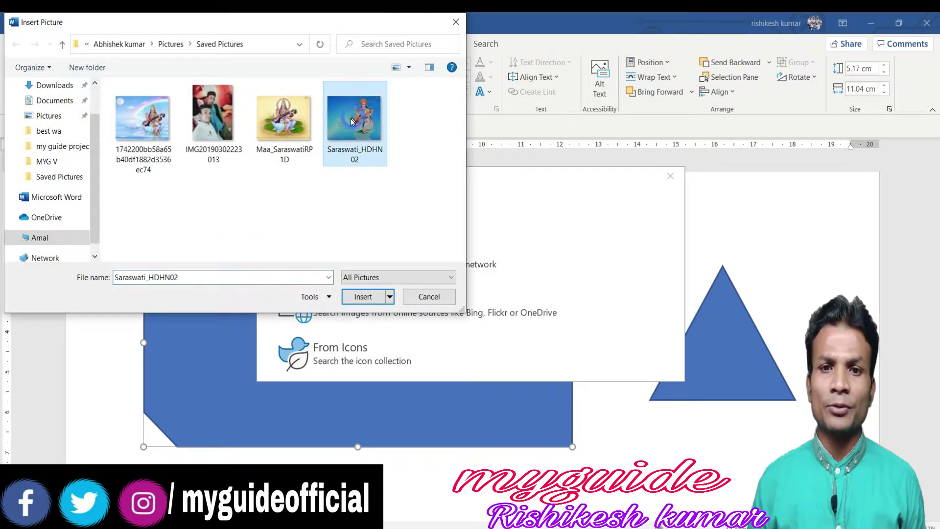
left_click(284, 117)
left_click(362, 296)
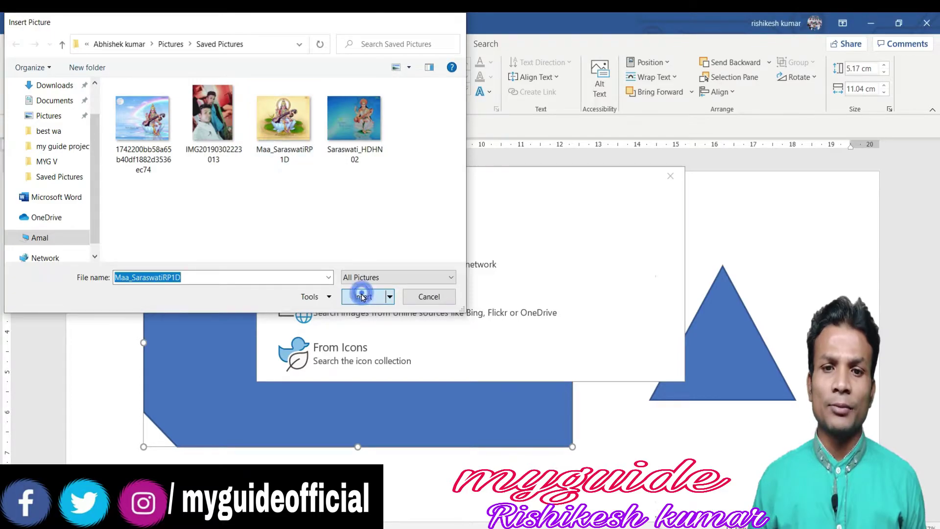
mouse_move(363, 296)
left_mouse_down()
mouse_move(383, 435)
mouse_move(318, 262)
mouse_move(309, 262)
left_mouse_up()
- Give the picture shape a dark gold outline, then change it to red
left_click(337, 77)
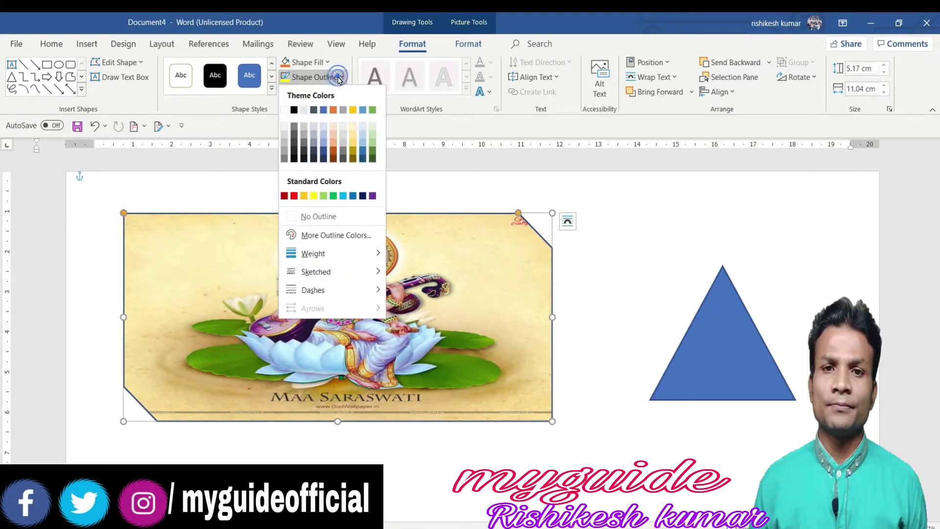
left_click(354, 155)
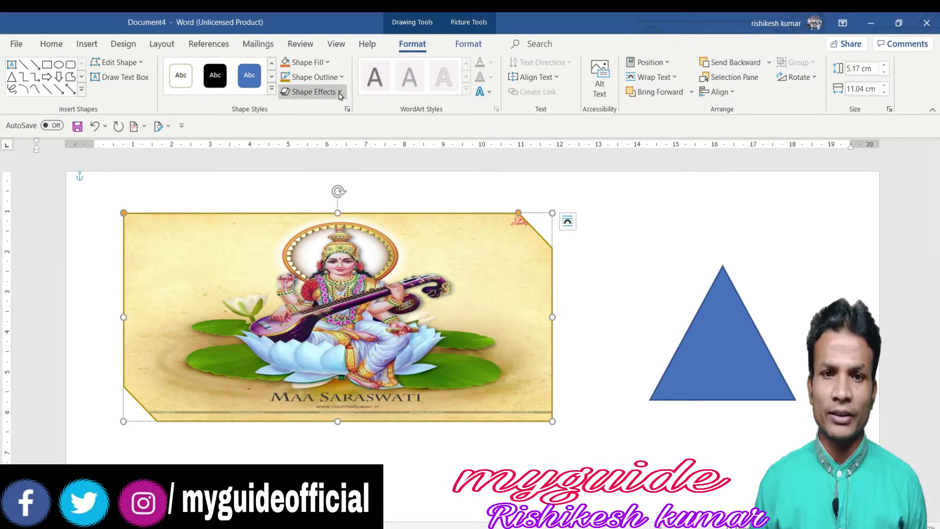
left_click(315, 77)
left_click(294, 196)
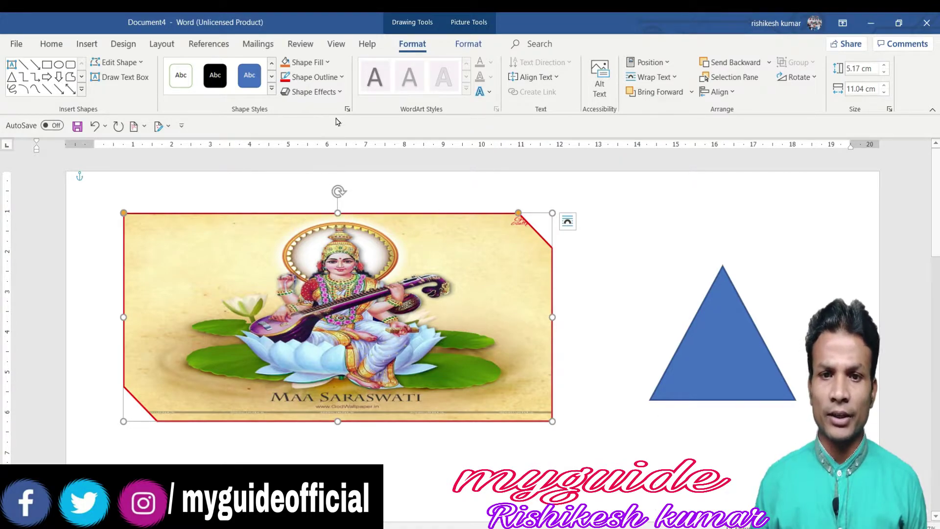
- Apply a shadow effect to the picture shape
left_click(336, 92)
mouse_move(324, 148)
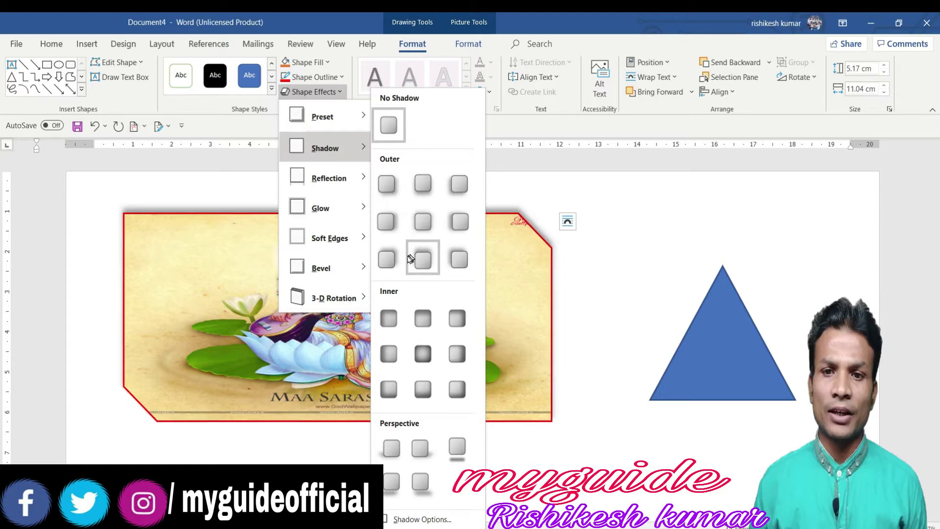
left_click(371, 254)
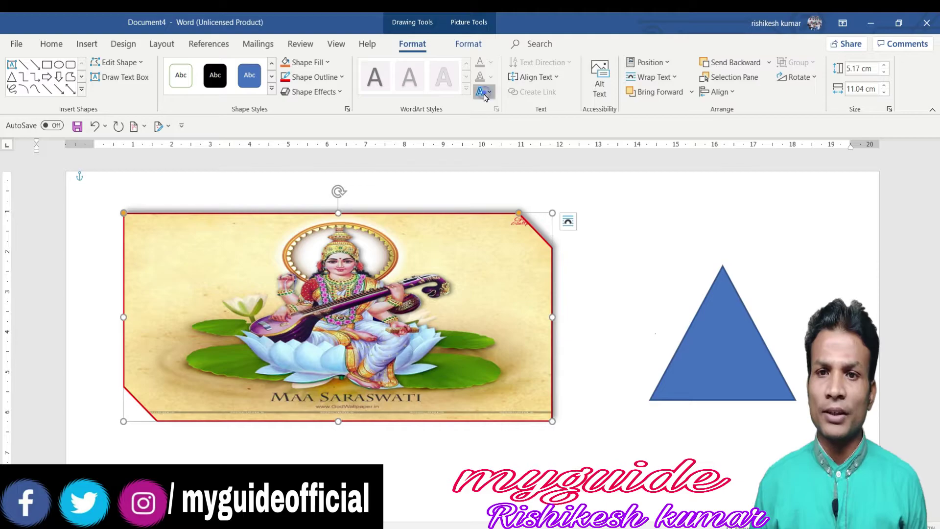
left_click(485, 95)
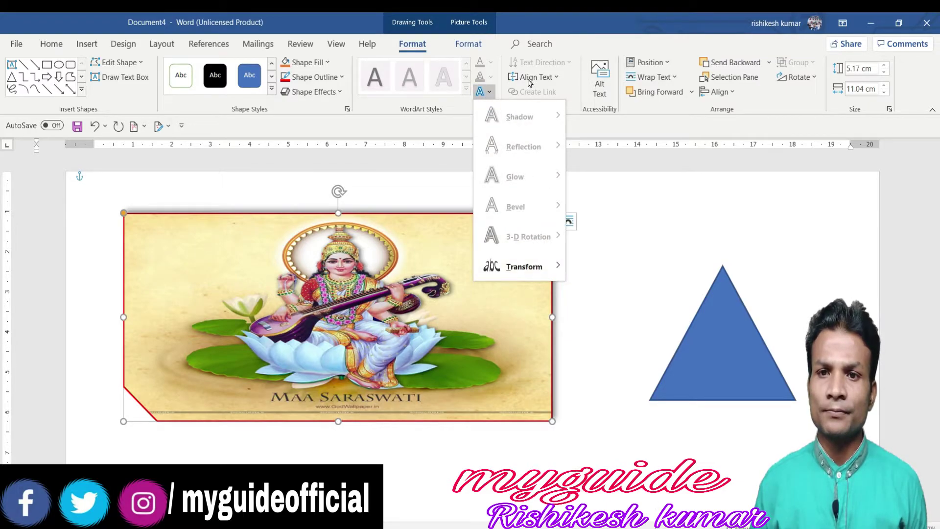
- Draw a text box over the picture, type 'eq', then delete the text box
right_click(255, 226)
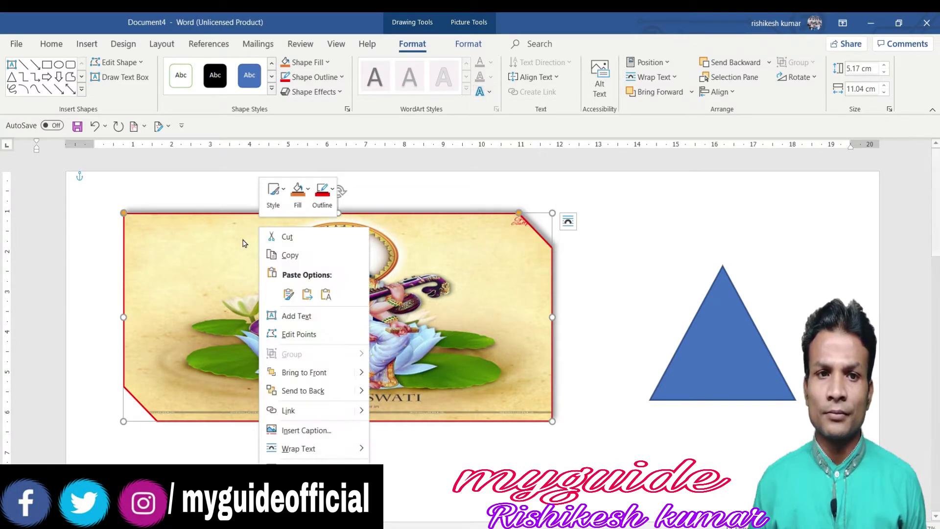
left_click(346, 257)
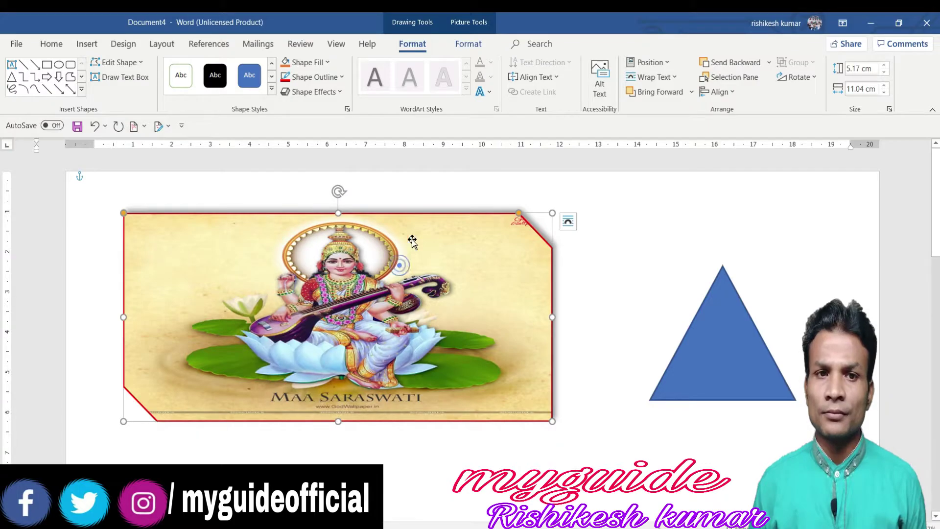
left_click(120, 76)
left_click_drag(222, 232, 316, 327)
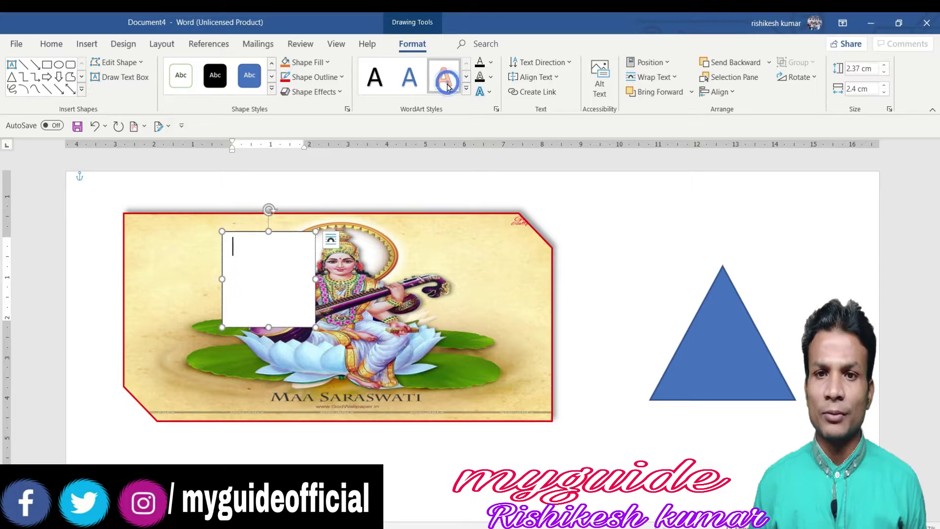
type("eqqeq")
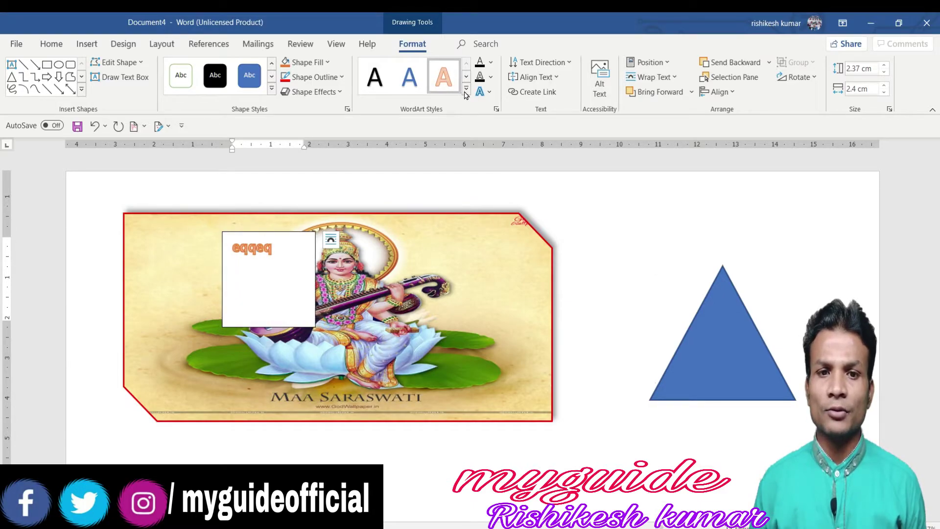
left_click(345, 261)
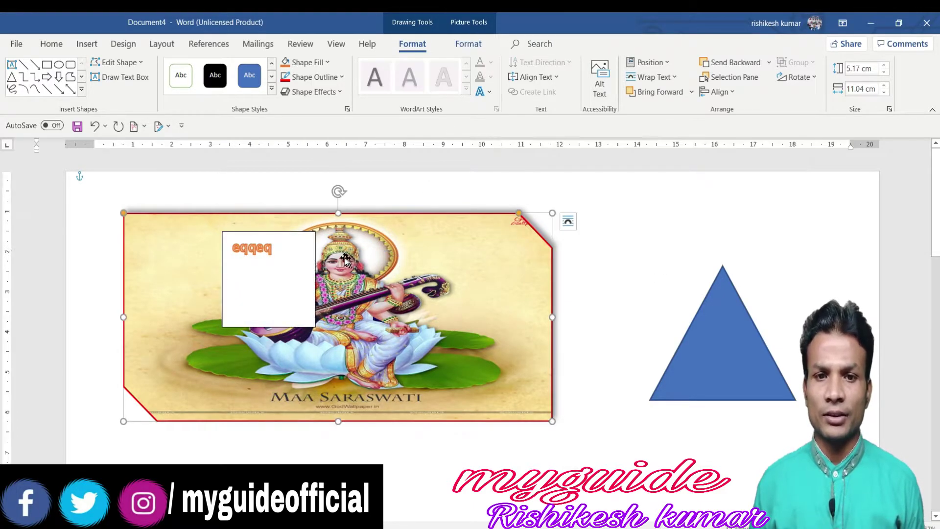
left_click(288, 257)
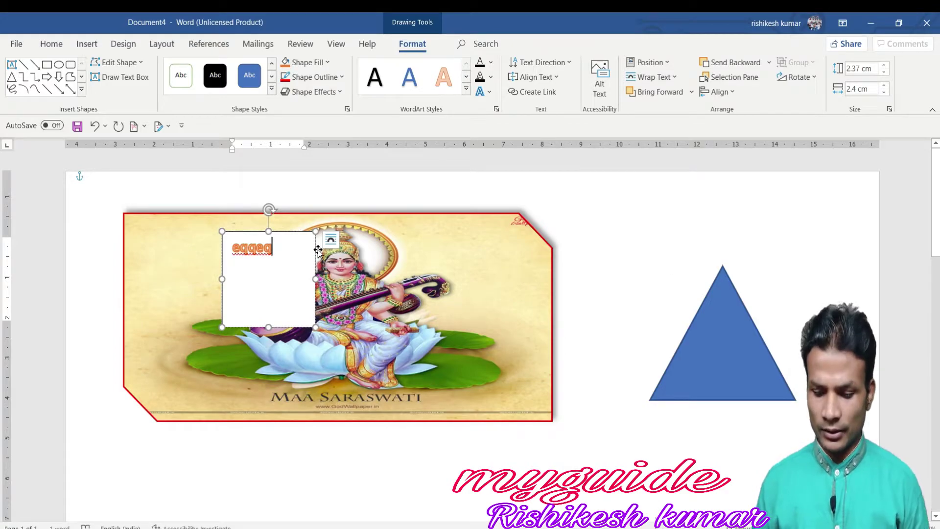
left_click(315, 231)
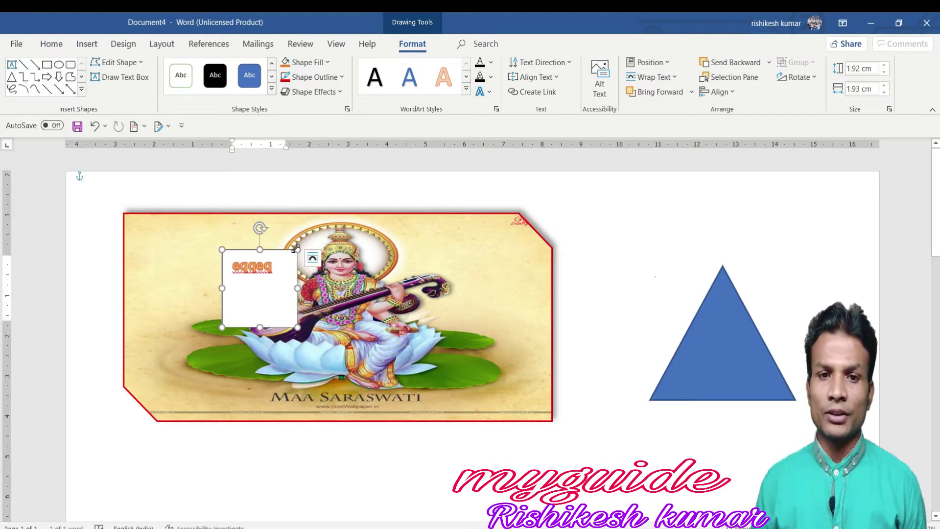
key("Delete")
- Delete the Saraswati picture shape, then the blue triangle
left_click(275, 262)
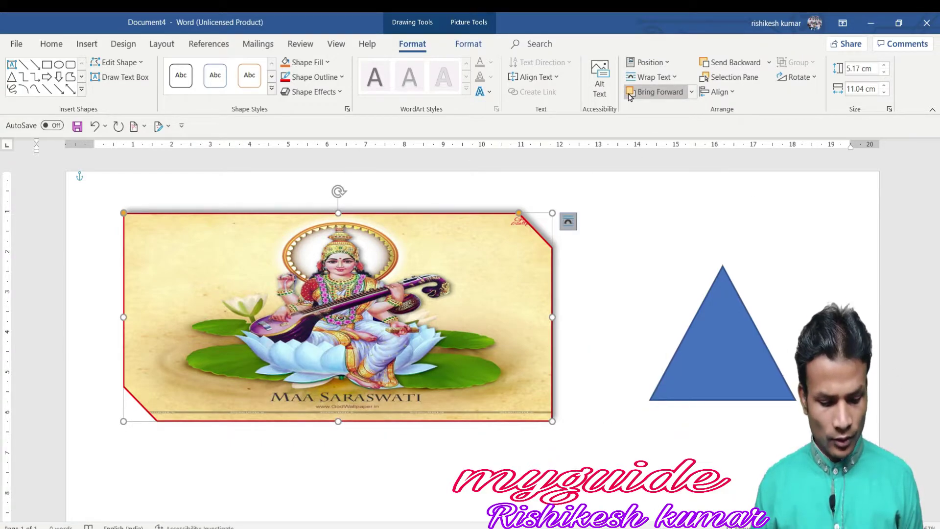
left_click(432, 265)
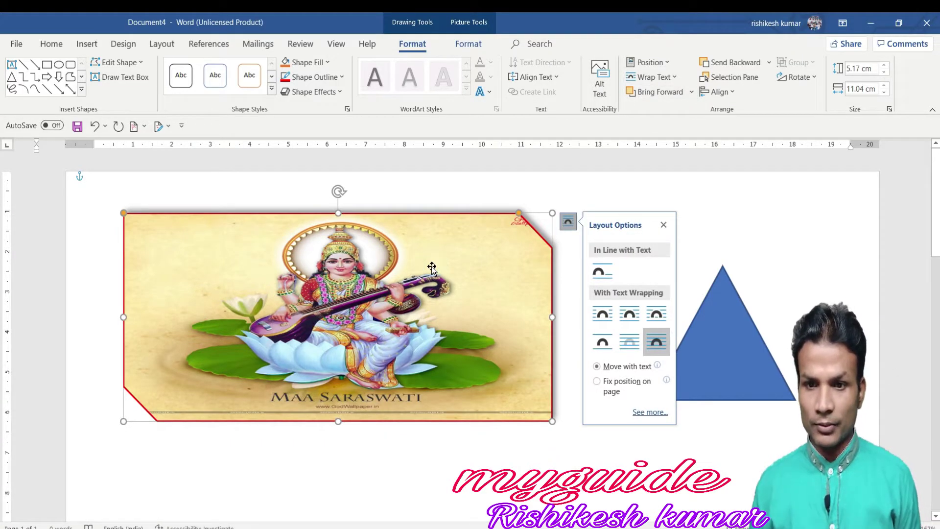
key("Delete")
left_click(684, 350)
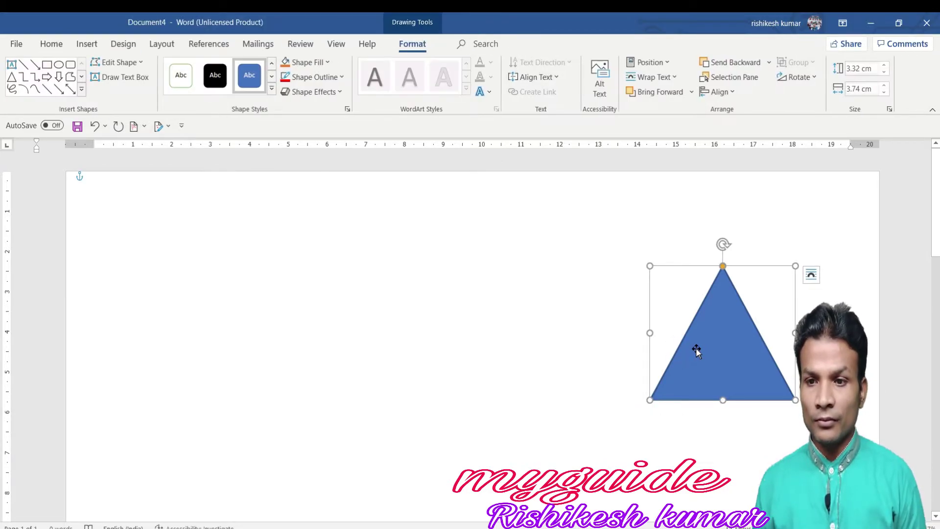
key("Delete")
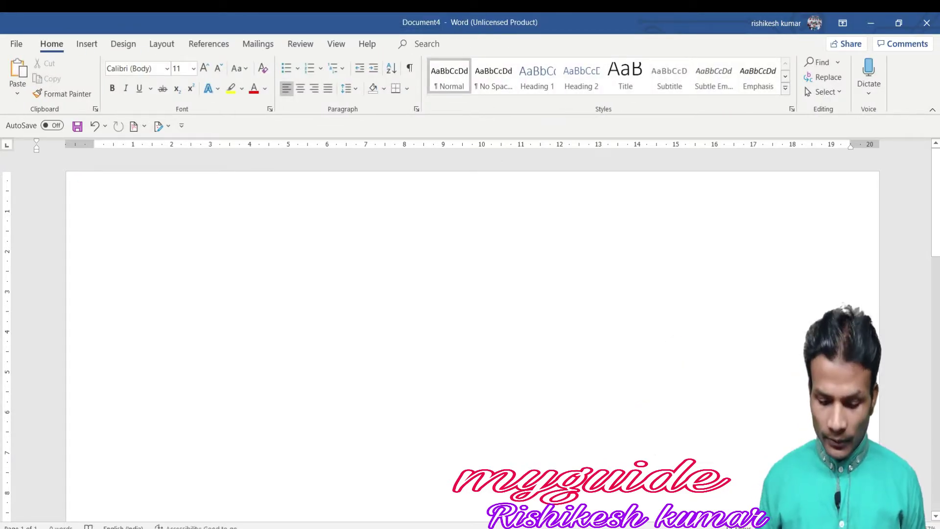
- Undo once, then draw a rounded rectangle over the middle paragraphs
key("ctrl+z")
left_click(282, 293)
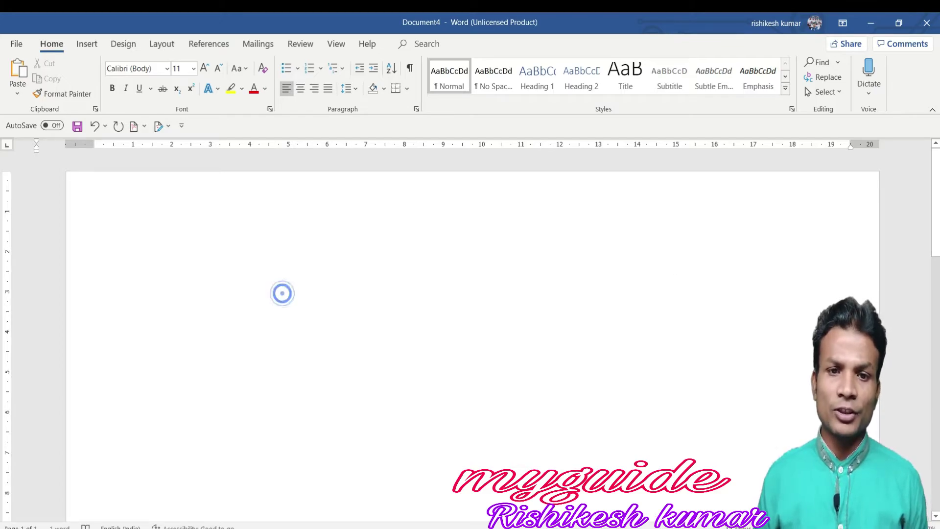
left_click(218, 274)
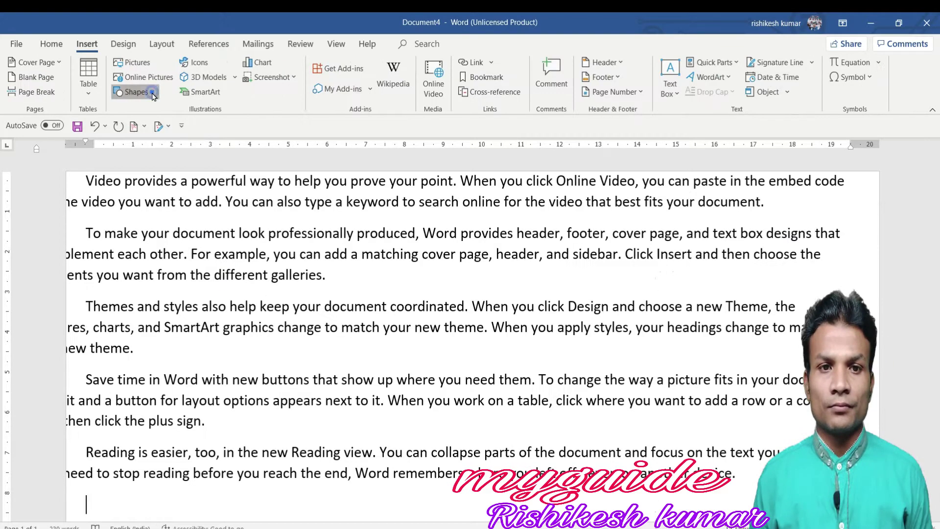
left_click(133, 92)
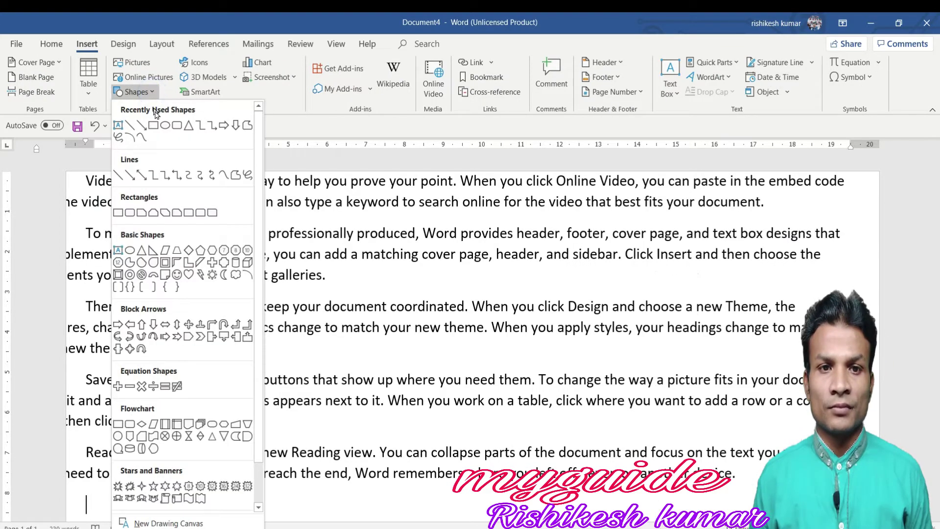
left_click(177, 126)
left_click_drag(144, 235, 501, 419)
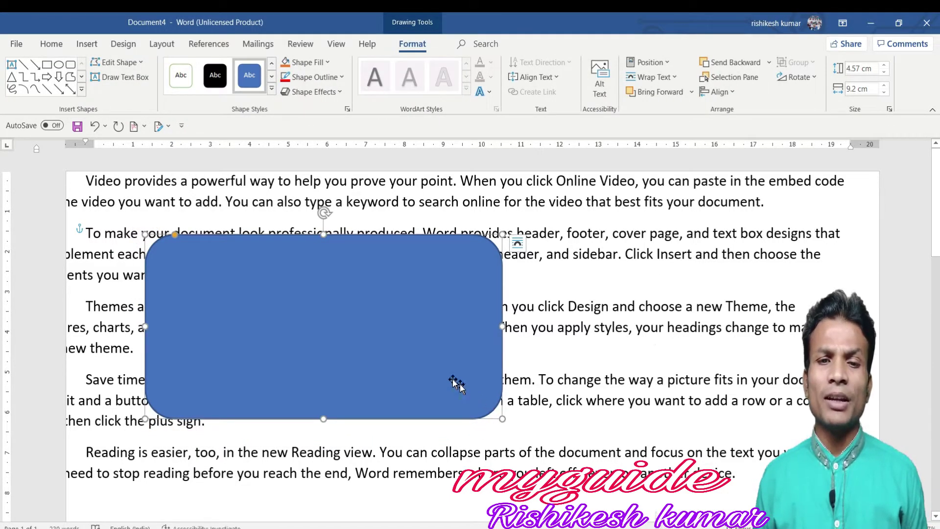
- Fill the rounded rectangle with the rainbow Saraswati picture from file
left_click(326, 63)
left_click(307, 239)
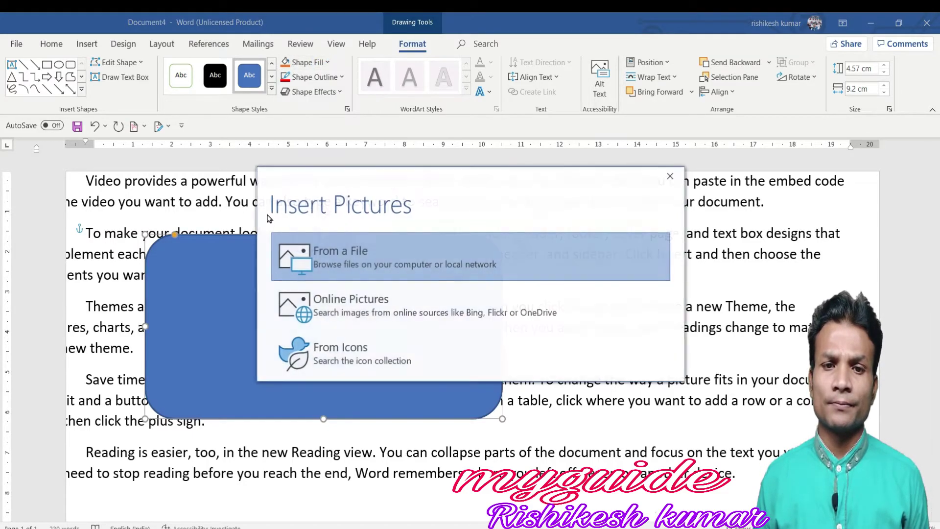
left_click(291, 246)
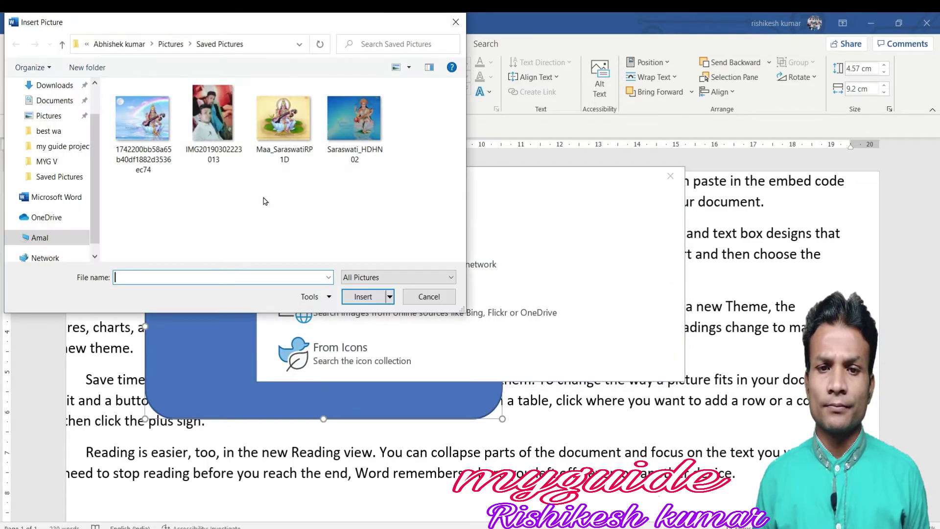
left_click(150, 132)
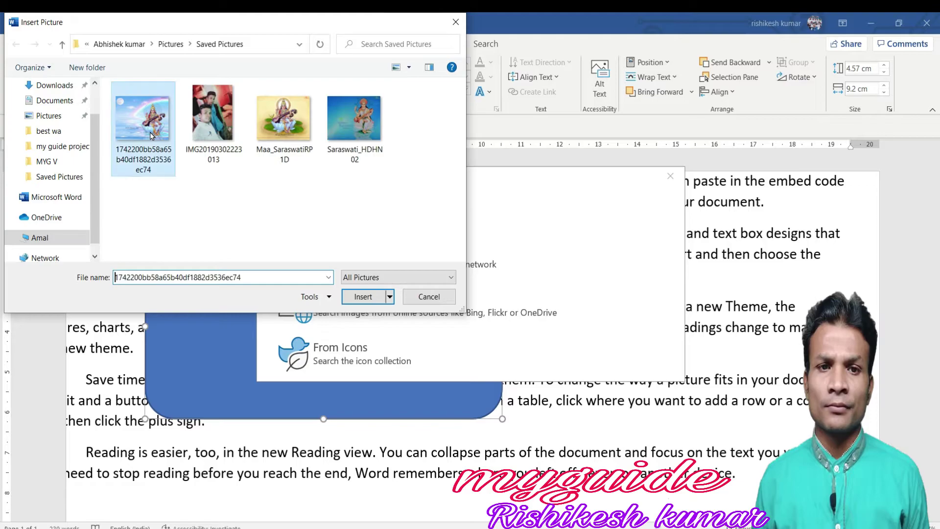
left_click(360, 296)
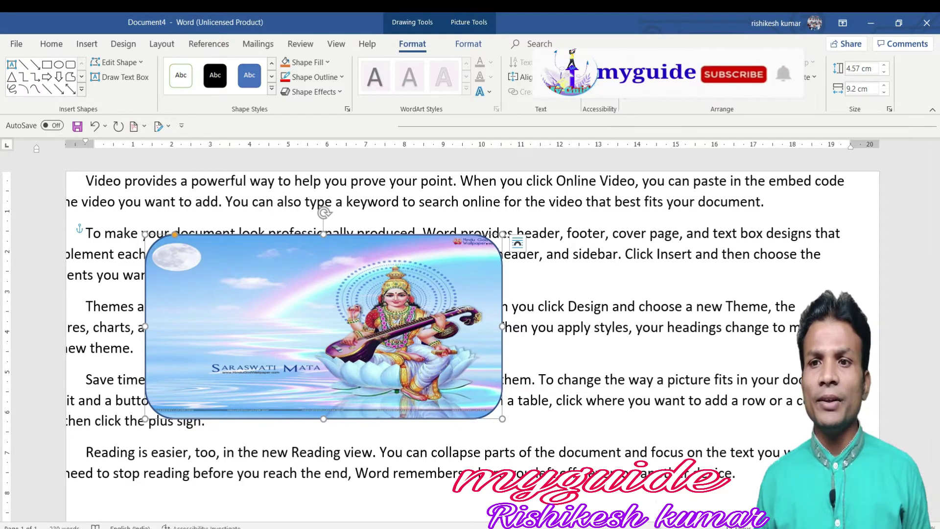
- Preview the page position presets for the picture without applying one
left_click(636, 79)
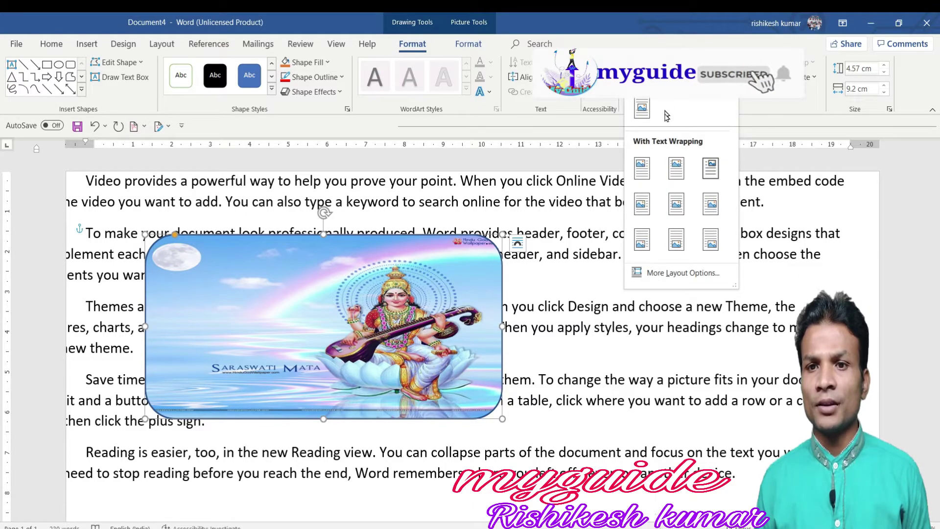
left_click(654, 179)
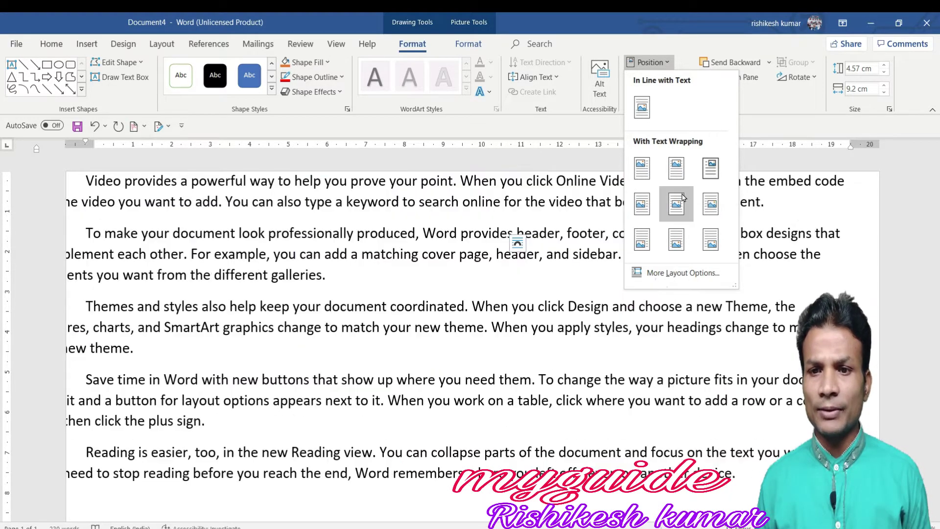
key("Escape")
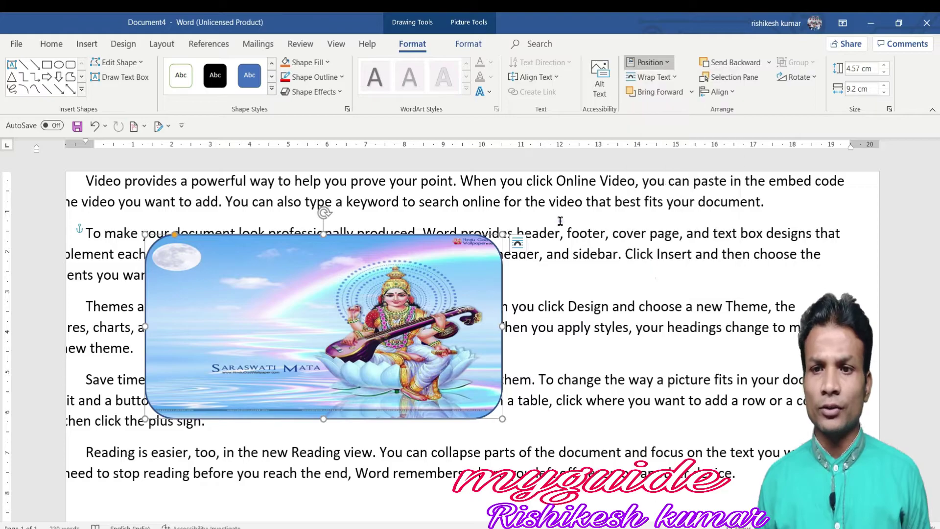
- Set the picture Behind Text and enlarge it to 5.72 × 15.21 cm
left_click(679, 81)
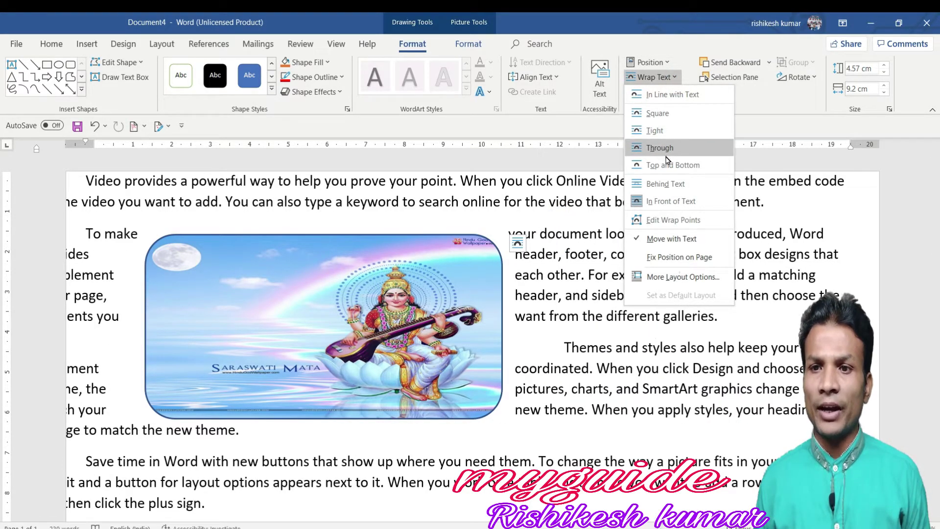
left_click(664, 183)
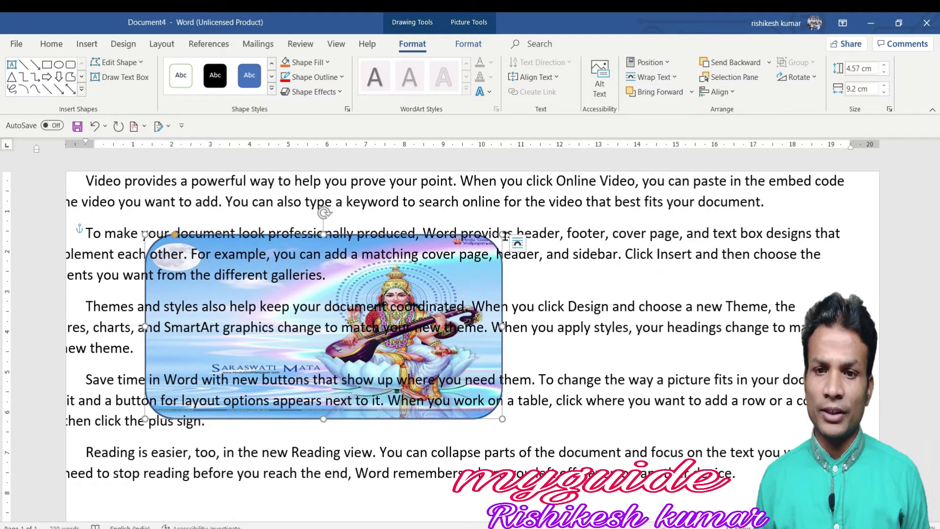
left_click_drag(503, 234, 735, 187)
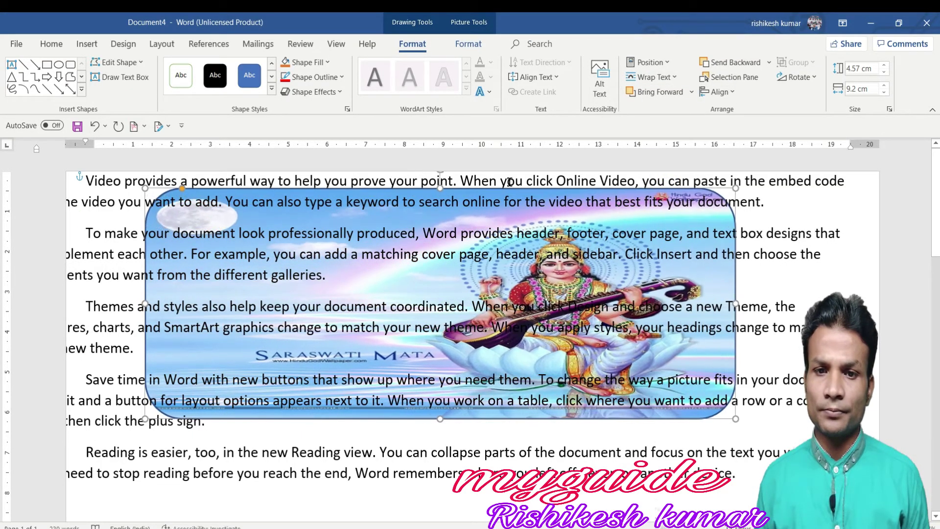
left_click(677, 79)
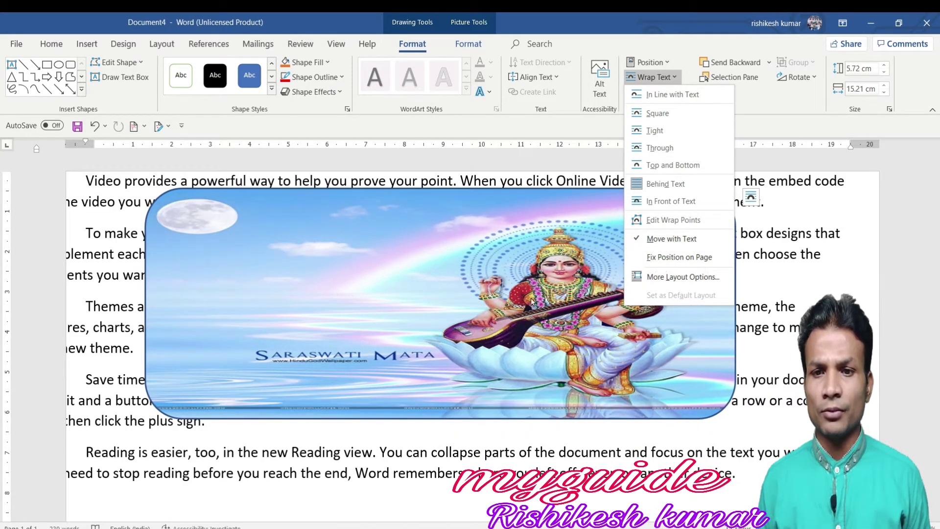
- Switch the picture's wrapping to In Front of Text
left_click(495, 272)
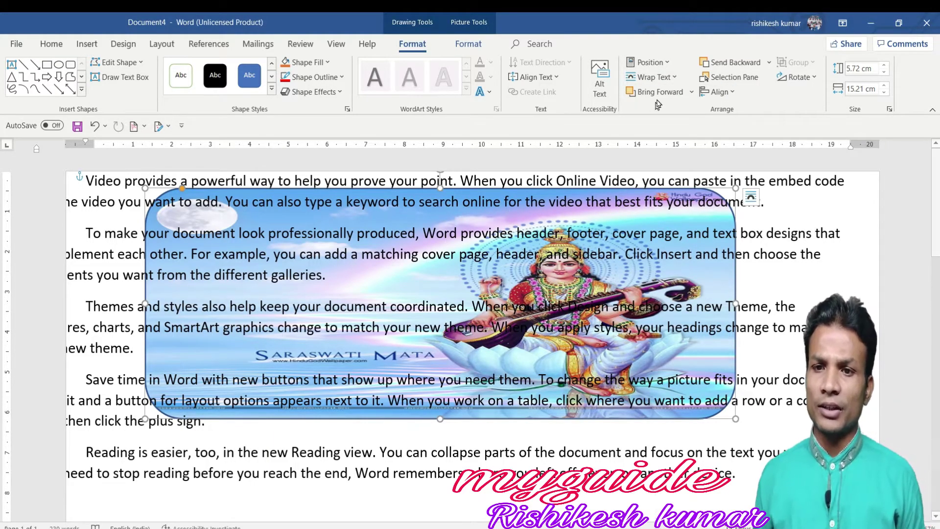
left_click(651, 77)
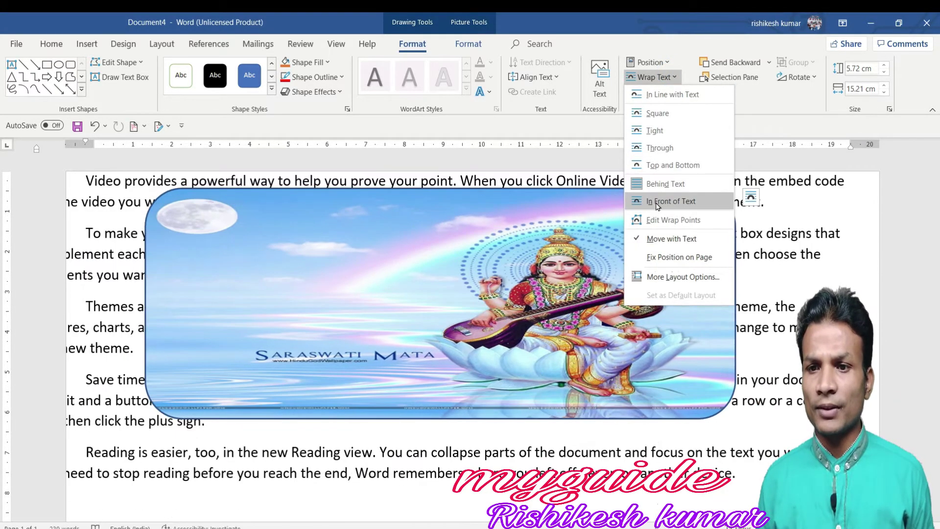
left_click(668, 201)
left_click(692, 93)
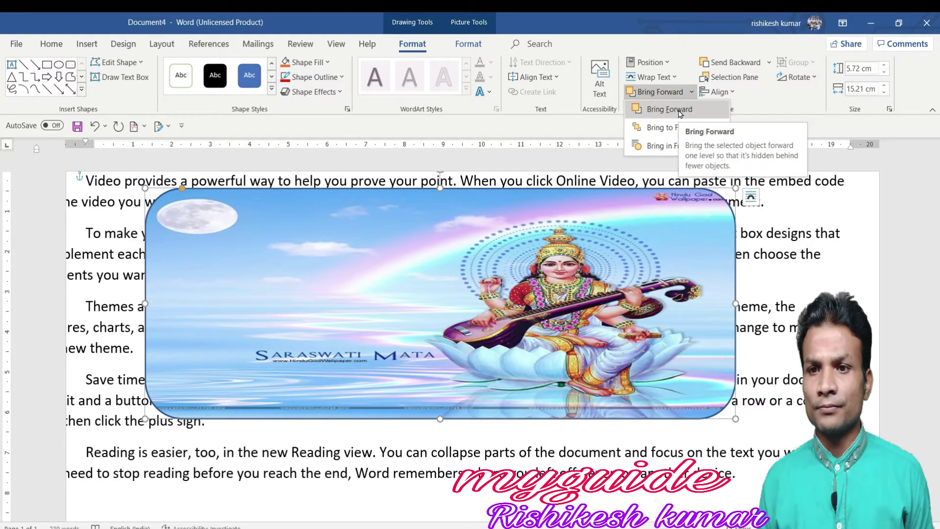
left_click(679, 113)
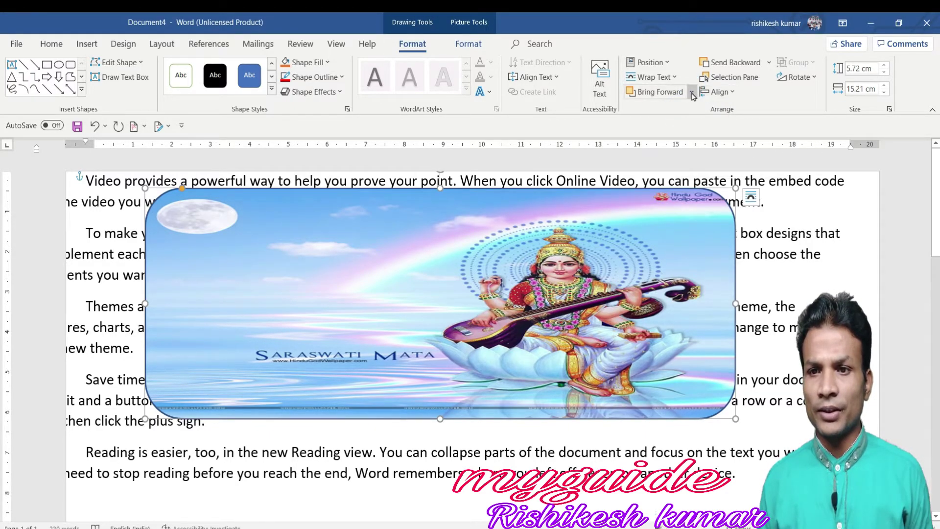
left_click(691, 92)
left_click(668, 137)
- Move the picture over the bottom paragraphs, center it vertically and align it right
mouse_move(493, 338)
left_mouse_down()
mouse_move(458, 392)
mouse_move(469, 279)
mouse_move(499, 375)
mouse_move(478, 454)
mouse_move(503, 284)
left_mouse_up()
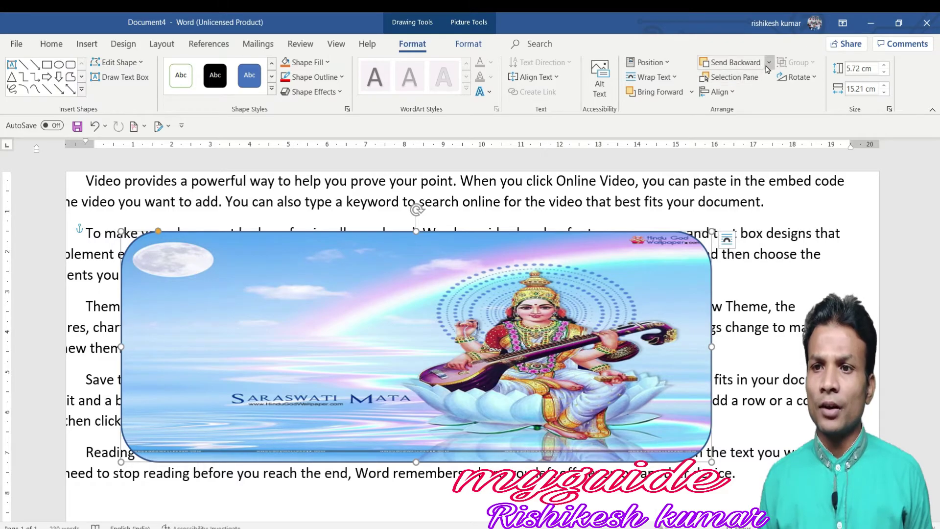
left_click(733, 93)
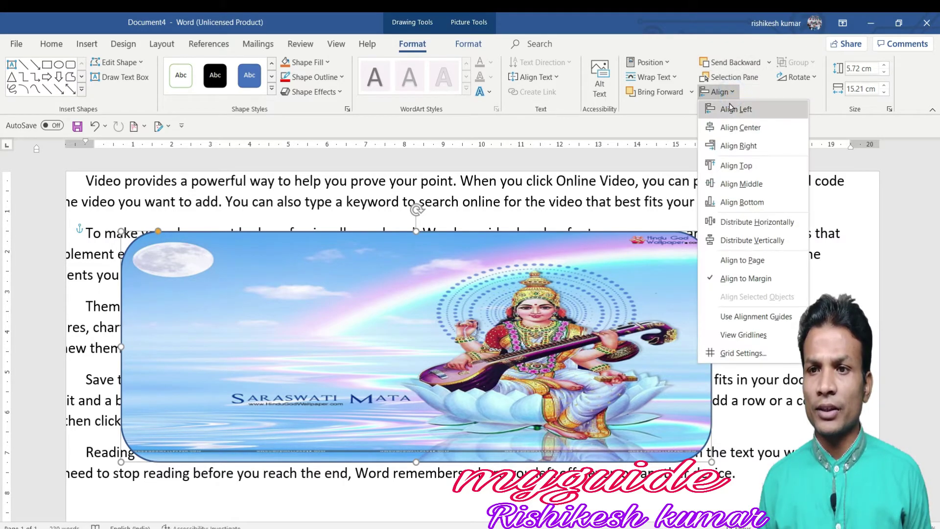
left_click(730, 185)
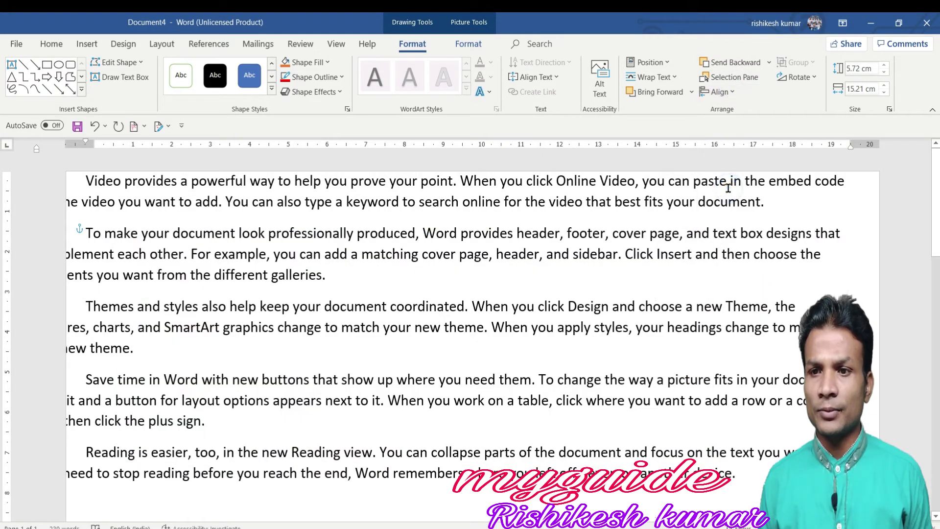
scroll(634, 262, "down", 10)
scroll(635, 259, "up", 10)
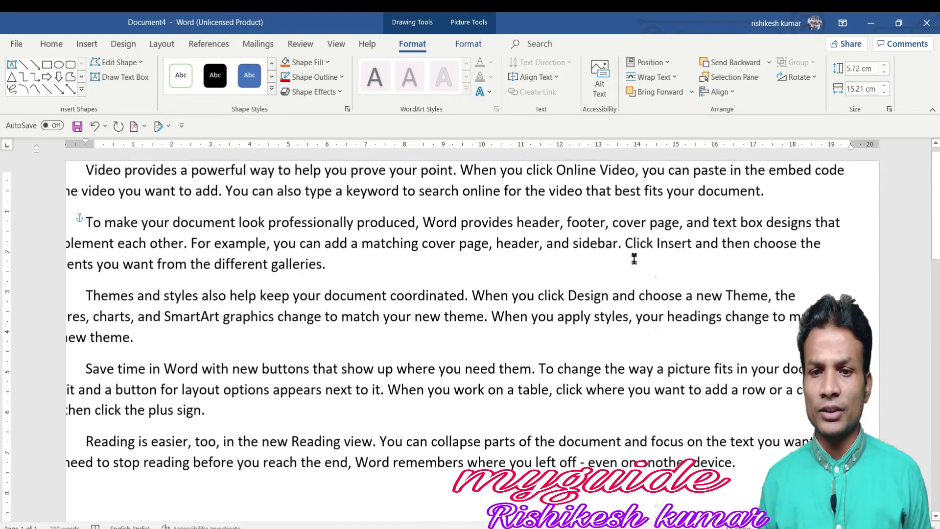
left_click(732, 95)
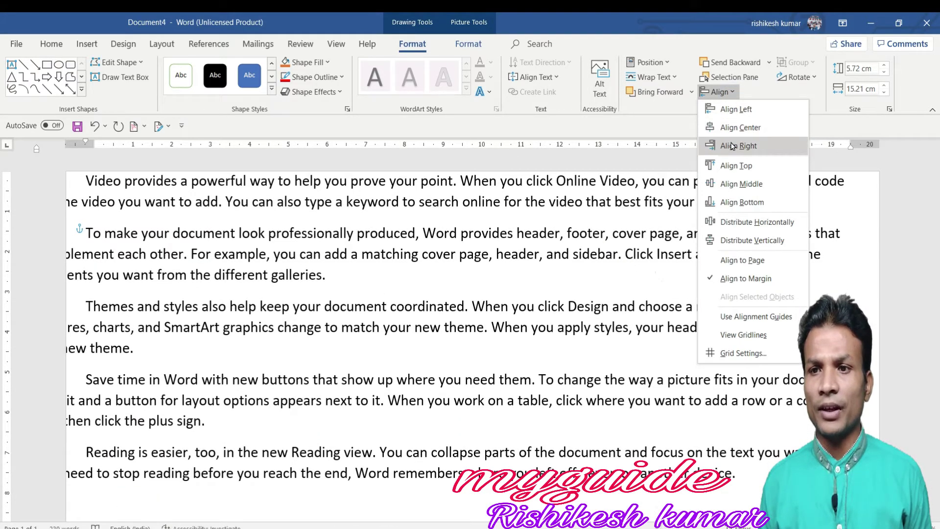
left_click(731, 142)
- Resize the rectangle from its bottom-right corner down to 3.06 × 8.48 cm
left_click(470, 45)
left_click(413, 43)
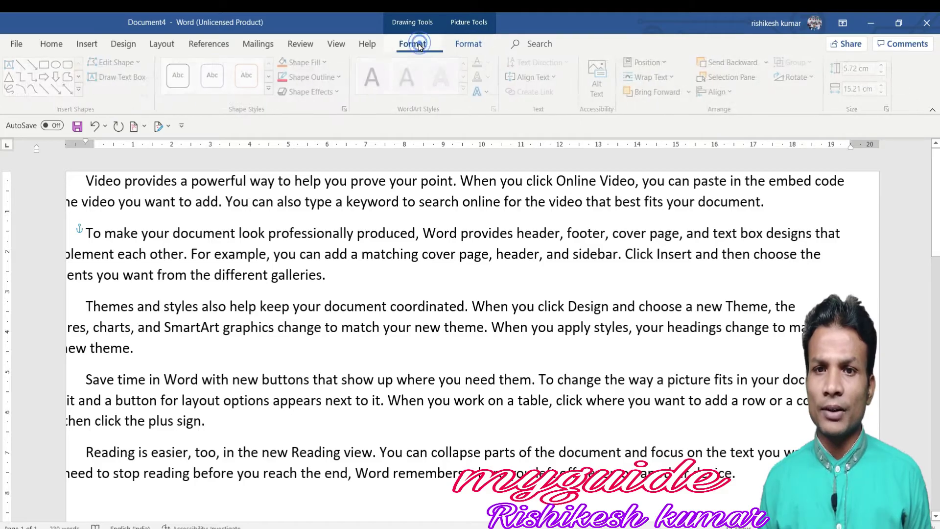
scroll(377, 281, "down", 10)
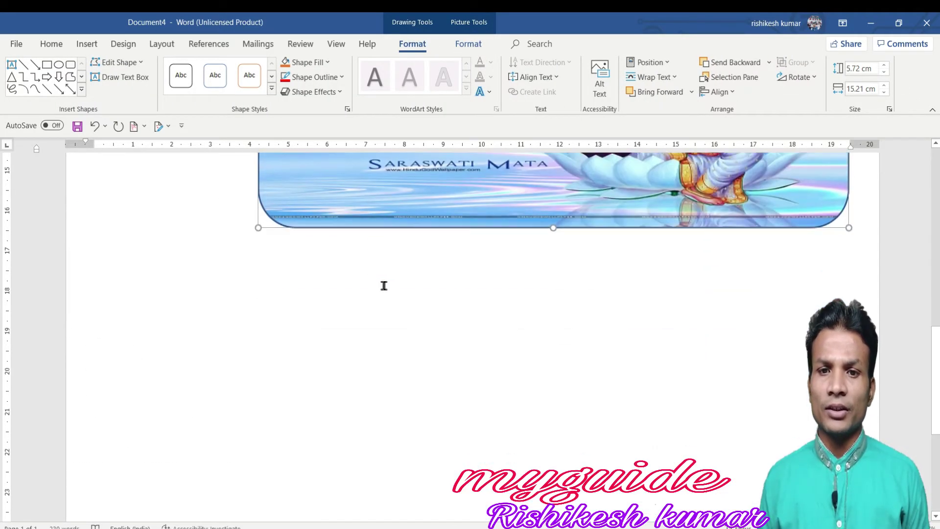
scroll(384, 285, "up", 9)
scroll(417, 367, "up", 1)
scroll(473, 490, "down", 3)
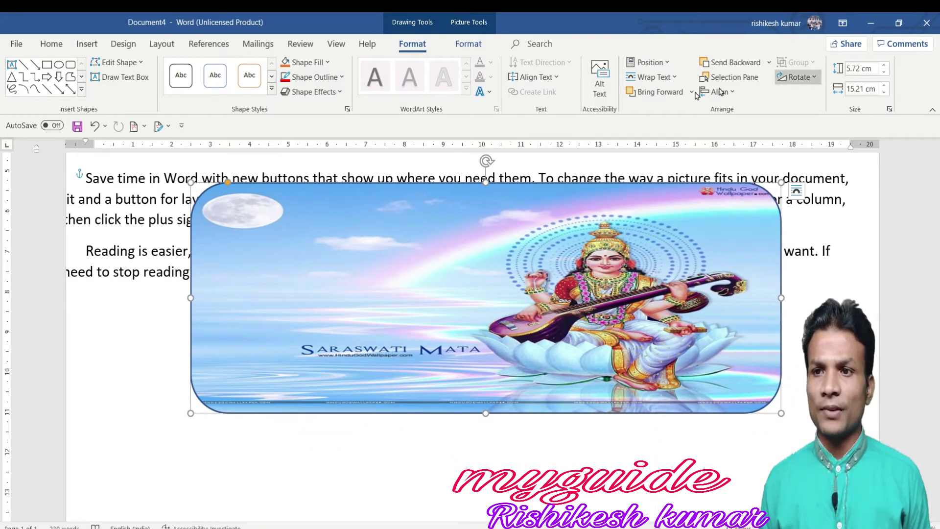
left_click_drag(778, 414, 520, 306)
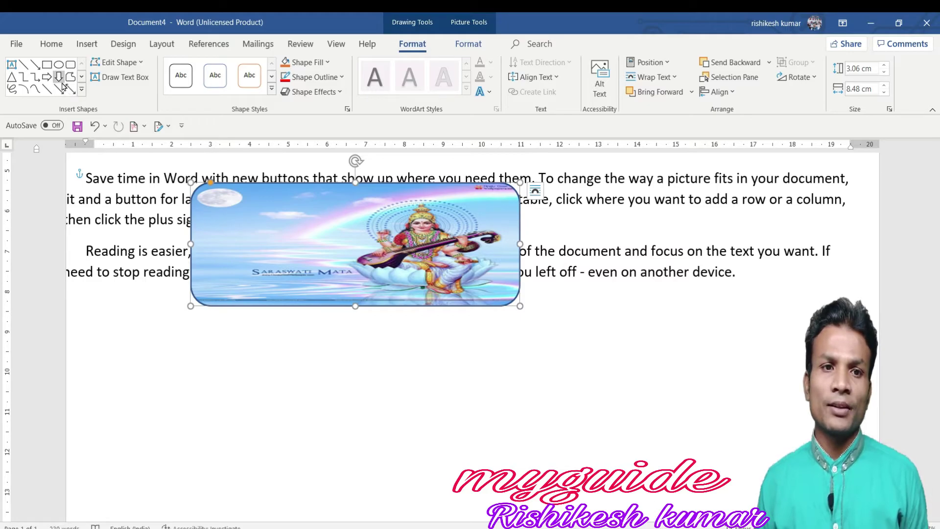
- Draw a down arrow right of the picture and fill it with the Saraswati_HDHN02 image
left_click_drag(605, 197, 727, 345)
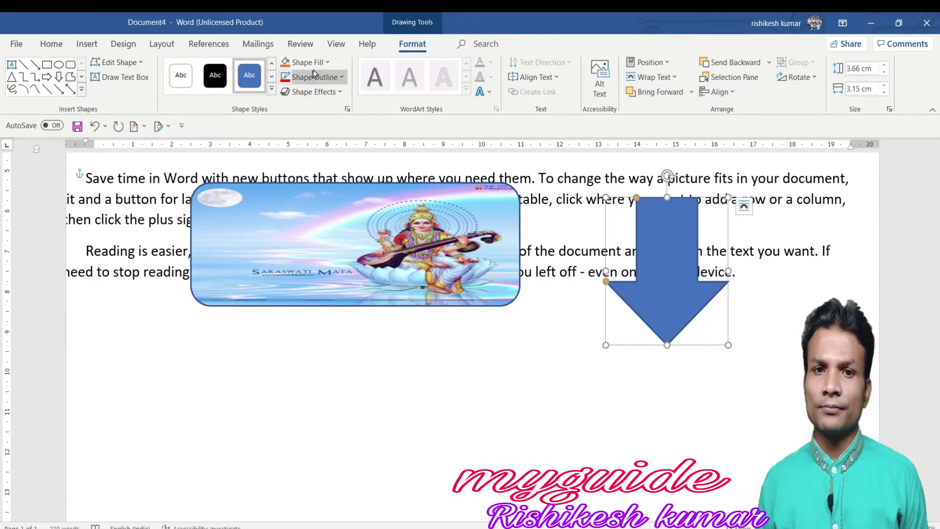
left_click(328, 62)
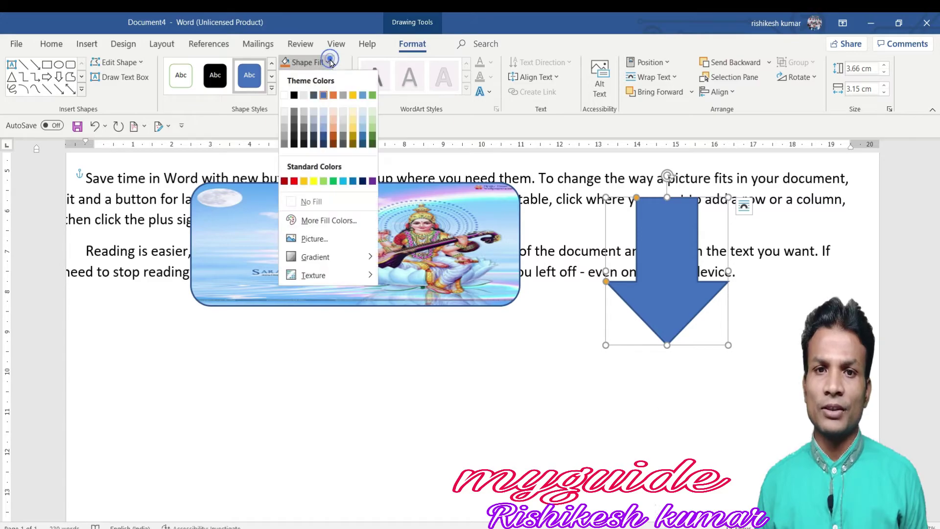
left_click(314, 239)
left_click(438, 268)
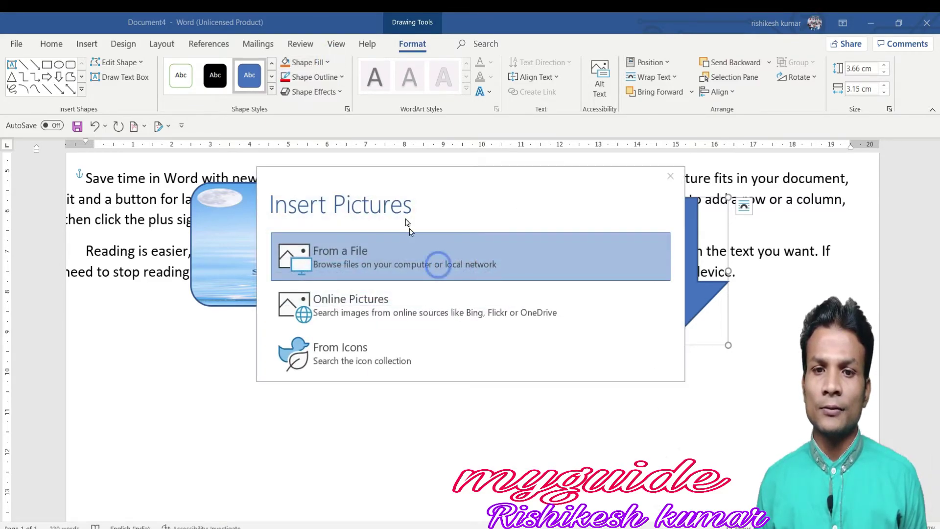
left_click(362, 125)
left_click(363, 297)
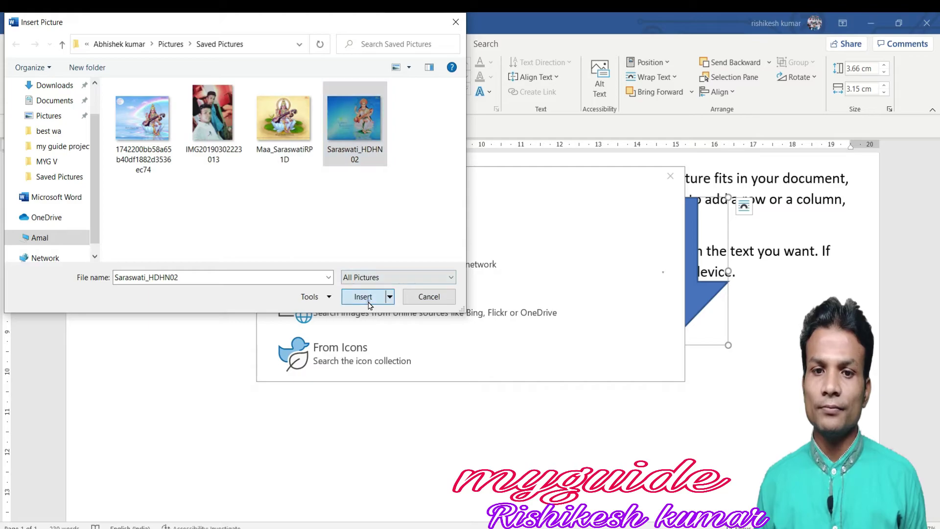
- Raise the arrow to 4.2 cm tall, group it with the rectangle, and move the group down
left_click(884, 66)
left_click(884, 66)
left_click(884, 66)
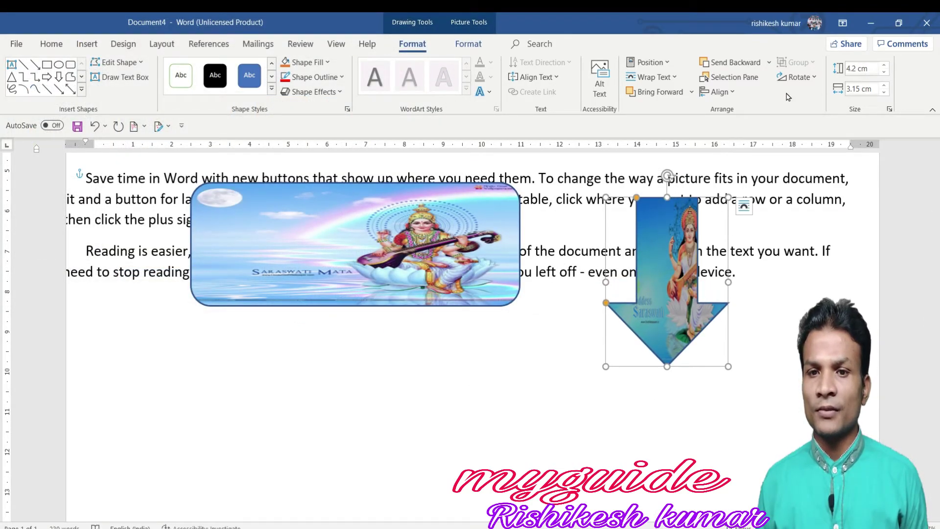
left_click(468, 233, "shift")
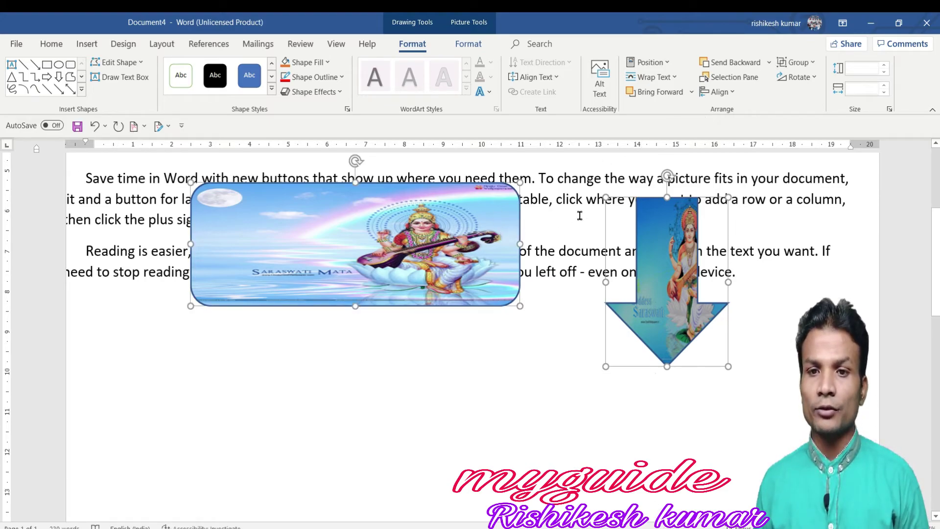
left_click(795, 62)
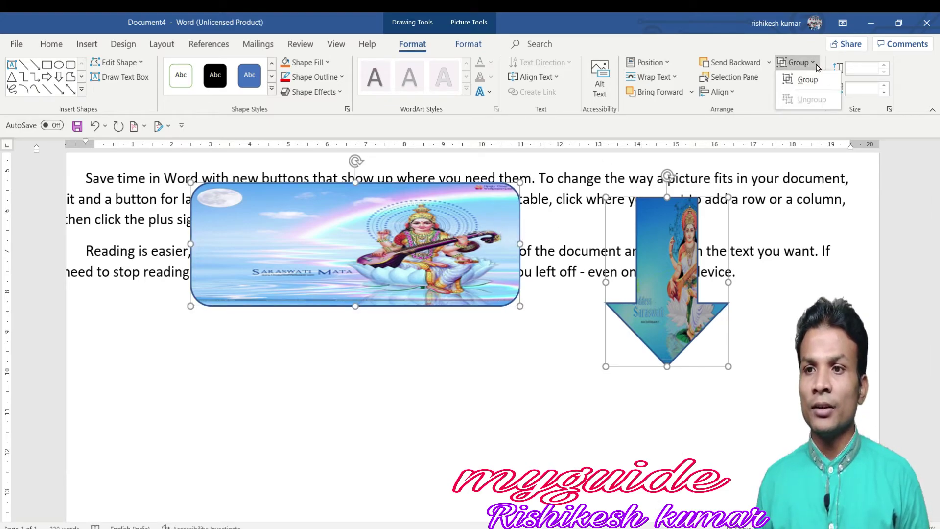
left_click(801, 81)
left_click_drag(437, 219, 435, 249)
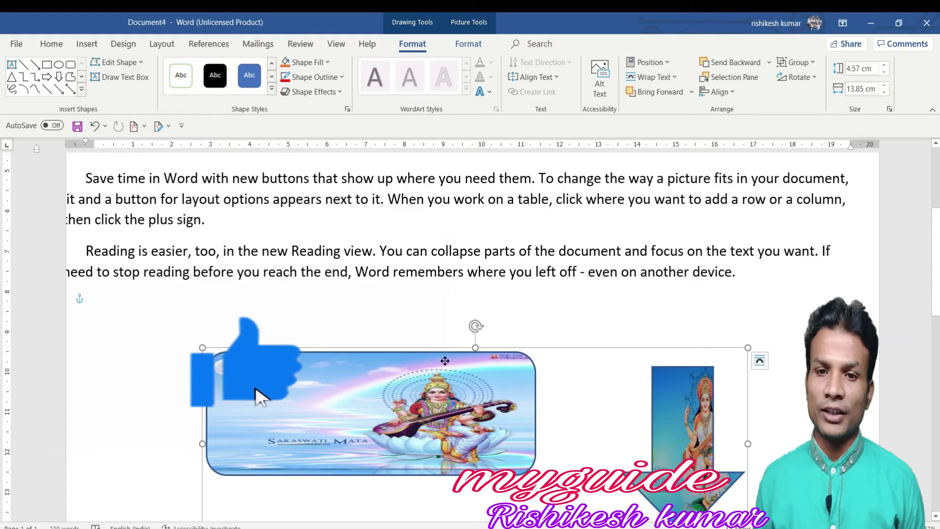
- Increase the group's height to 5.6 cm
left_click(884, 66)
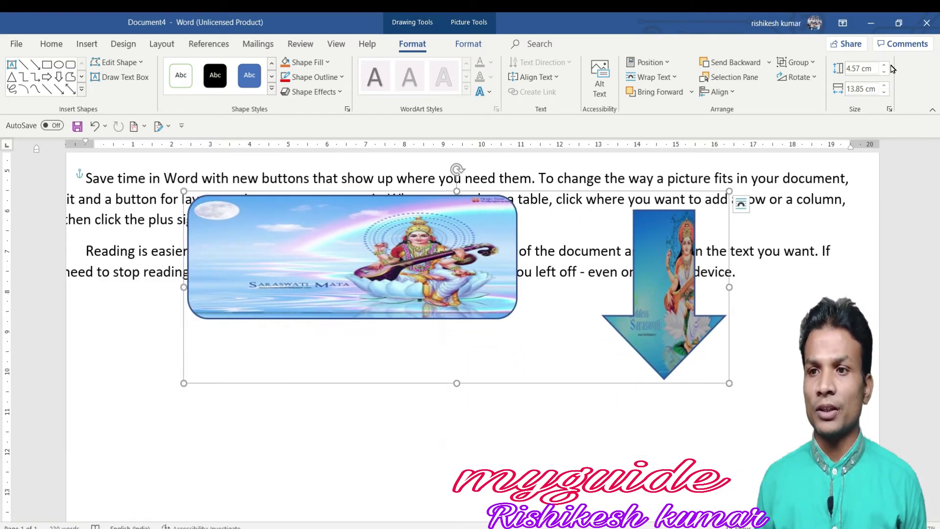
left_click(885, 66)
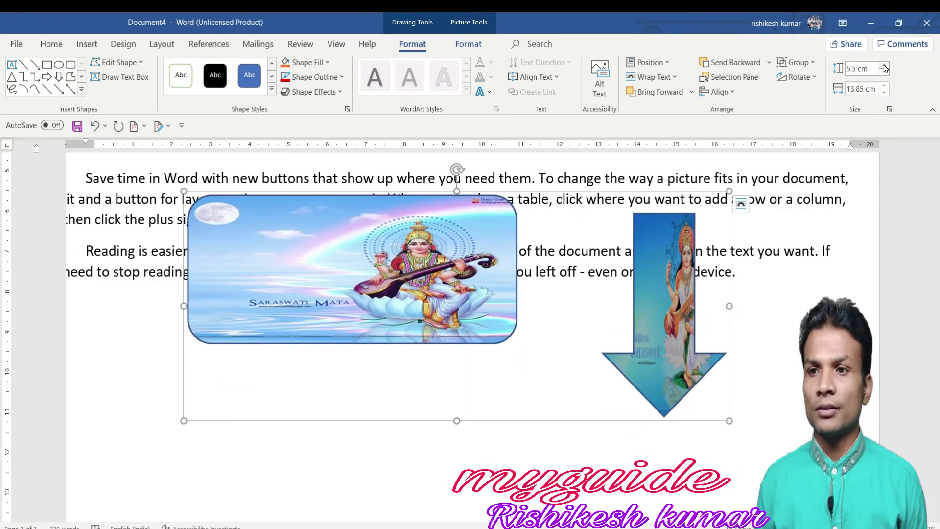
left_click(819, 78)
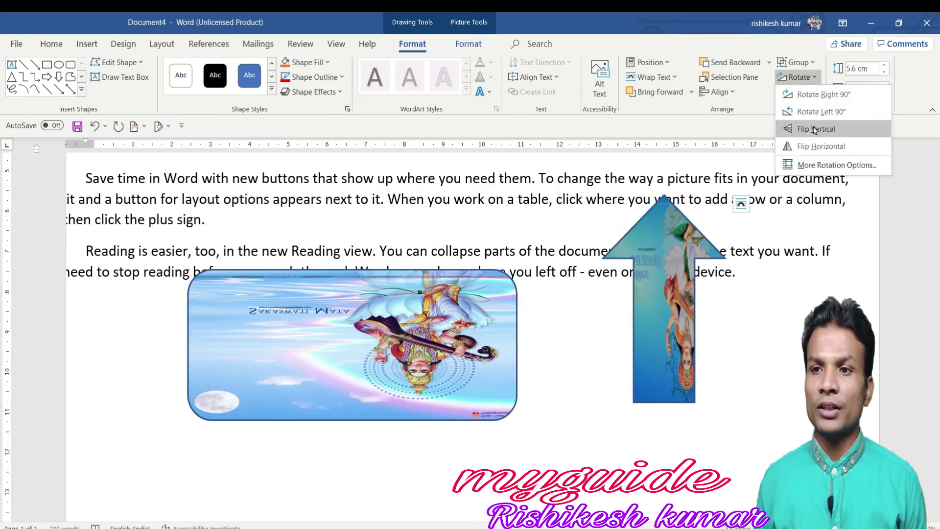
left_click(463, 46)
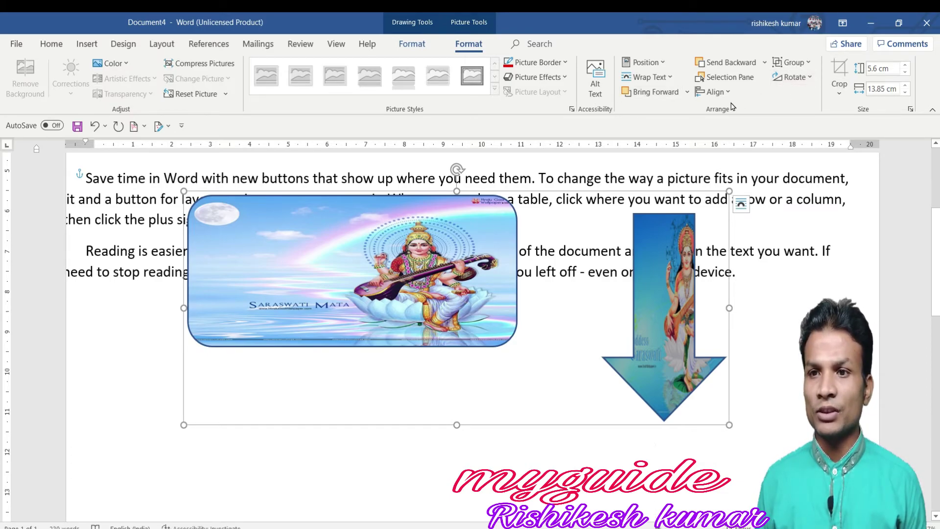
- Raise the Saraswati rectangle inside the group to 5.2 cm tall
left_click(356, 254)
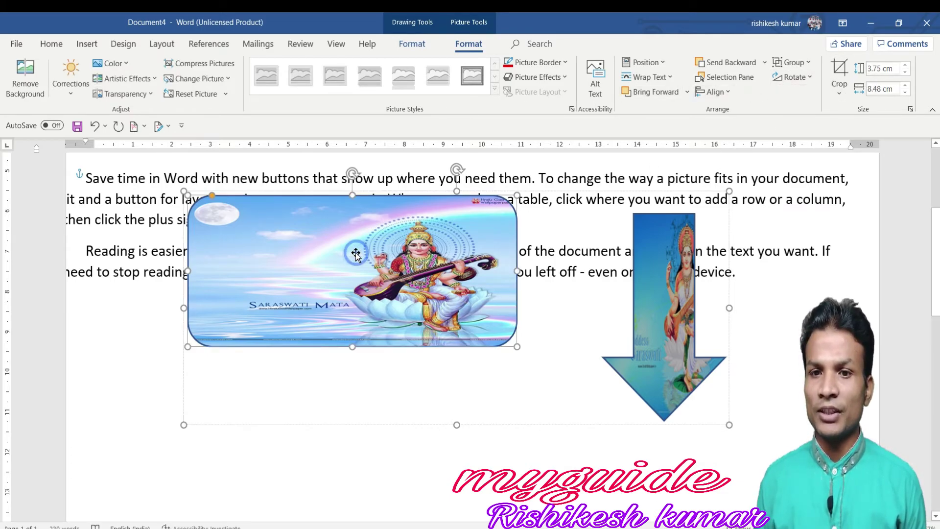
left_click(905, 66)
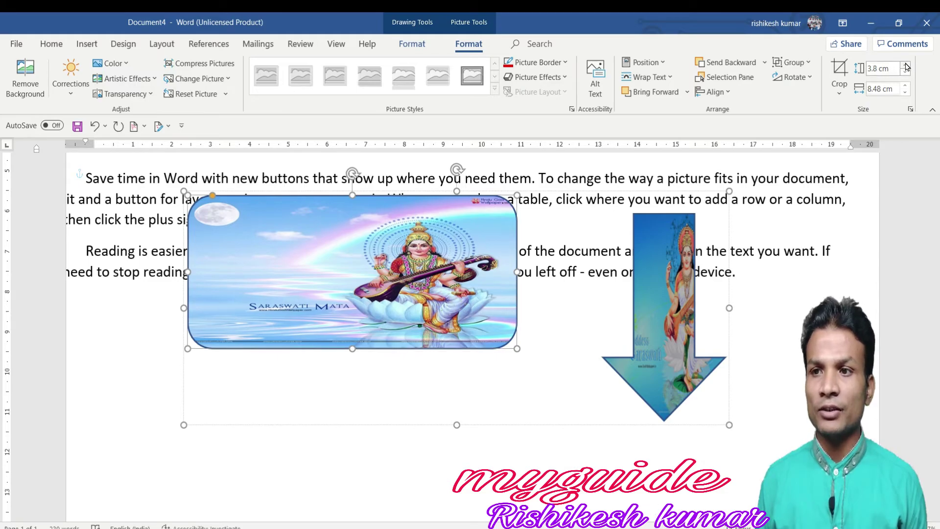
left_click(905, 65)
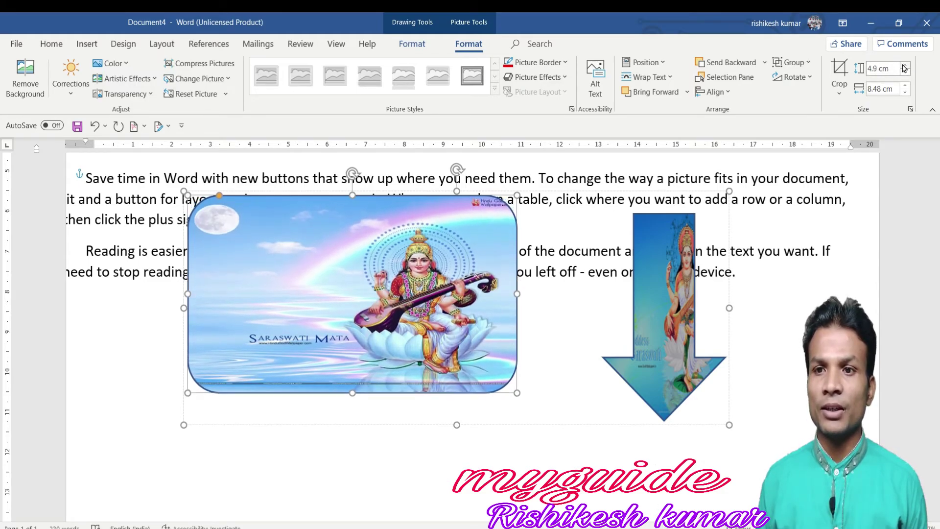
left_click(904, 65)
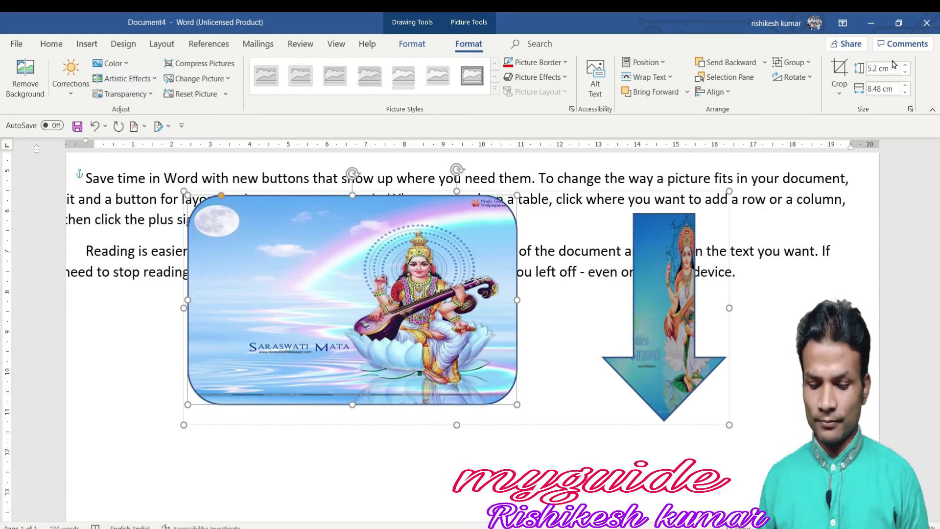
left_click(121, 45)
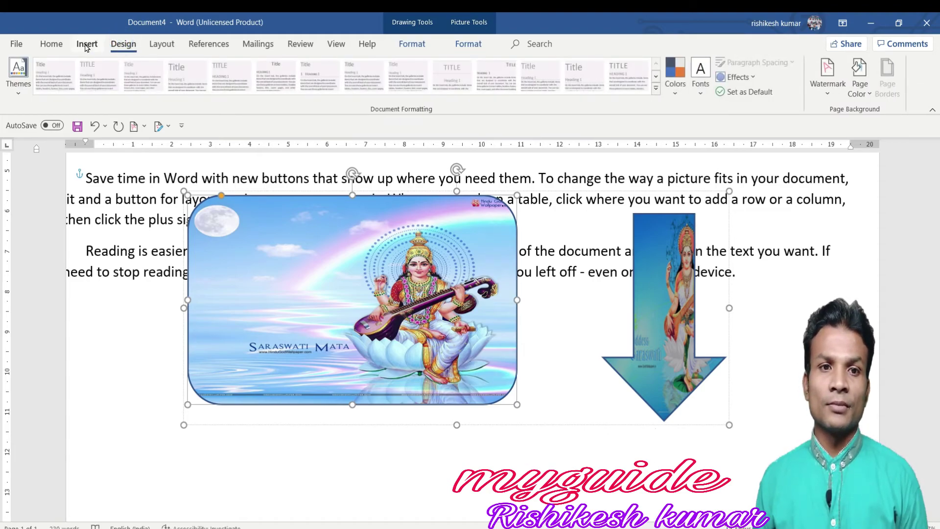
left_click(87, 44)
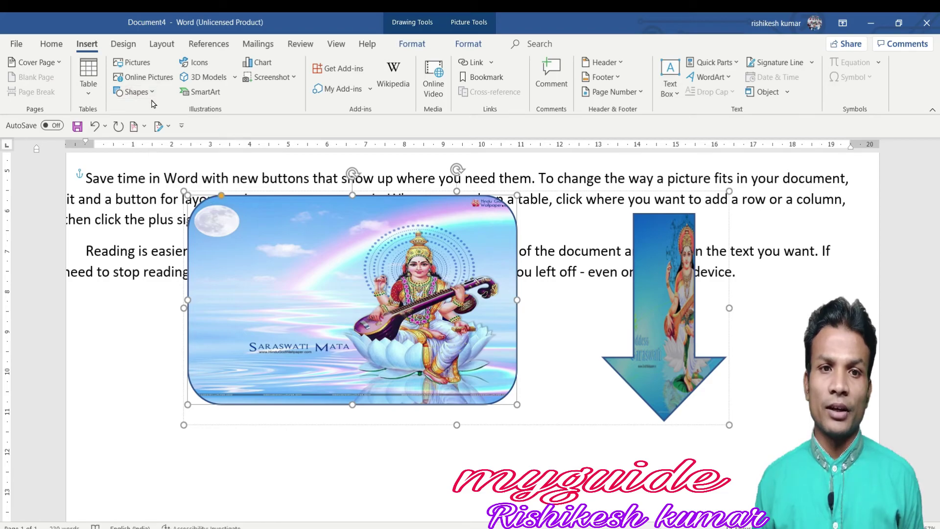
left_click(469, 44)
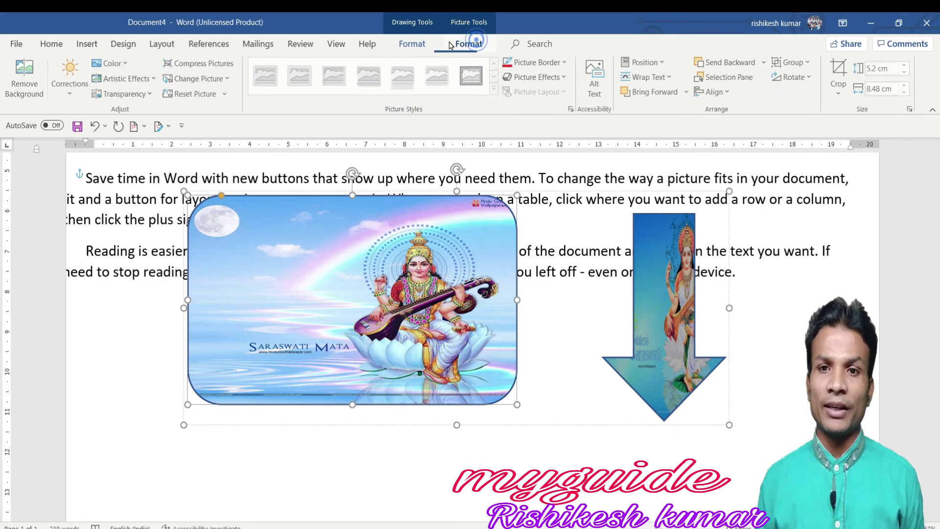
left_click(410, 44)
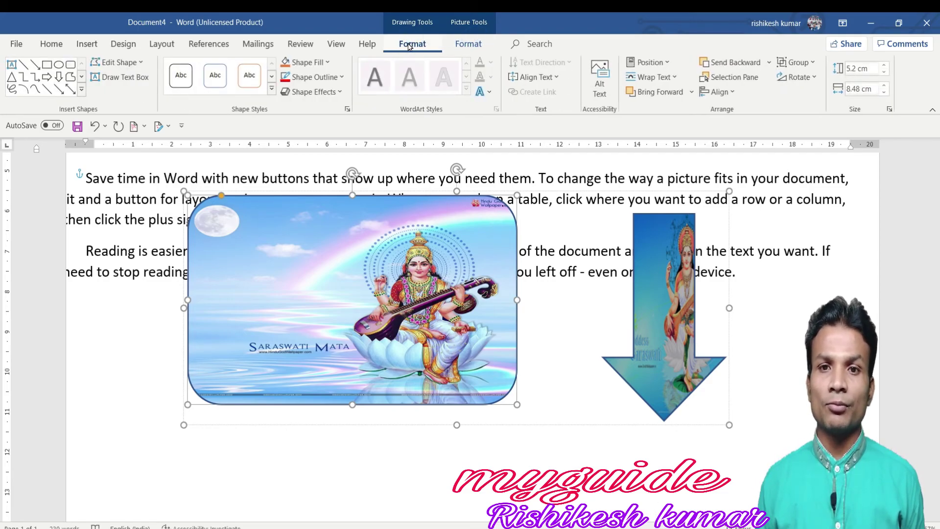
left_click(92, 45)
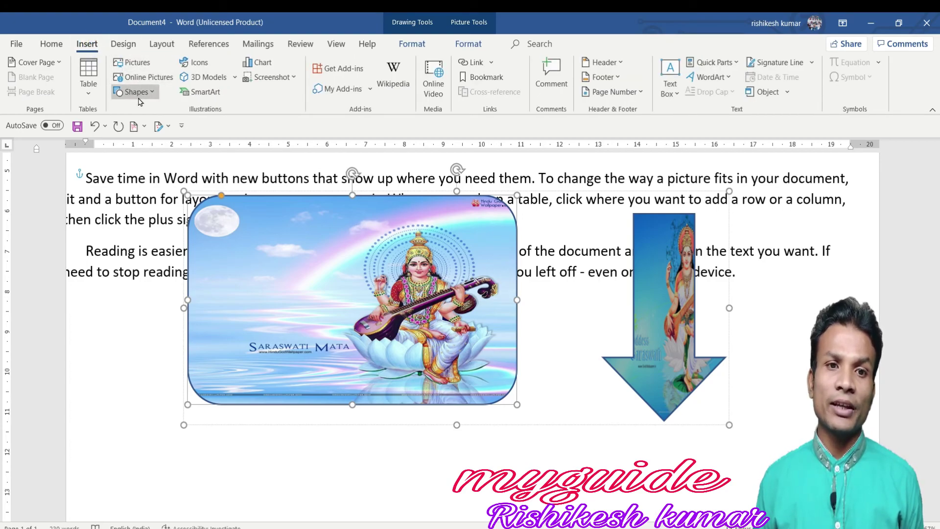